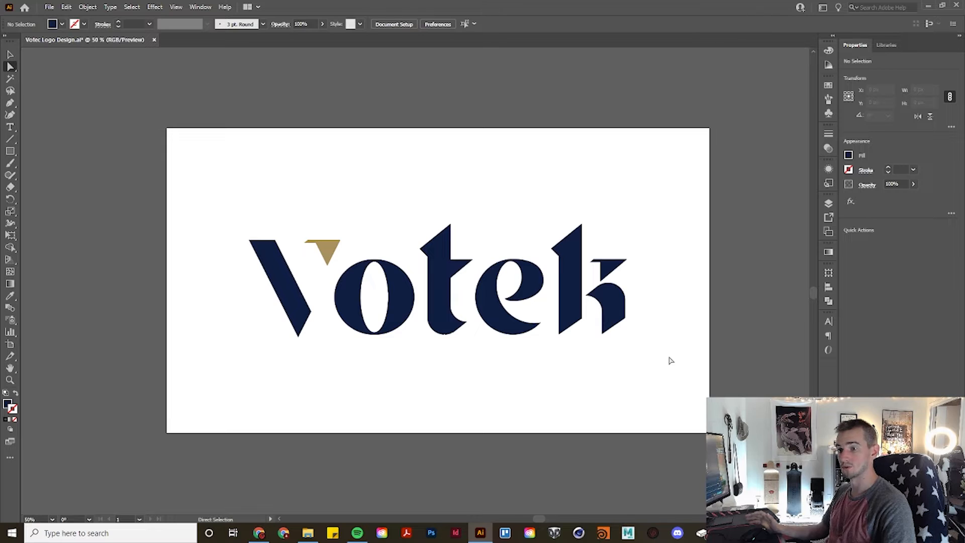
Examine the Votek logo's letter shapes up close, including the outlines of the V, its gold triangle, the t and the k
{"action": "key", "text": "ctrl+equal"}
{"action": "left_click_drag", "start_coordinate": [168, 206], "coordinate": [678, 418]}
{"action": "left_click", "coordinate": [677, 418]}
{"action": "key", "text": "z"}
{"action": "left_click", "coordinate": [383, 290]}
{"action": "key", "text": "a"}
{"action": "left_click_drag", "start_coordinate": [275, 131], "coordinate": [454, 253]}
{"action": "left_click", "coordinate": [435, 199]}
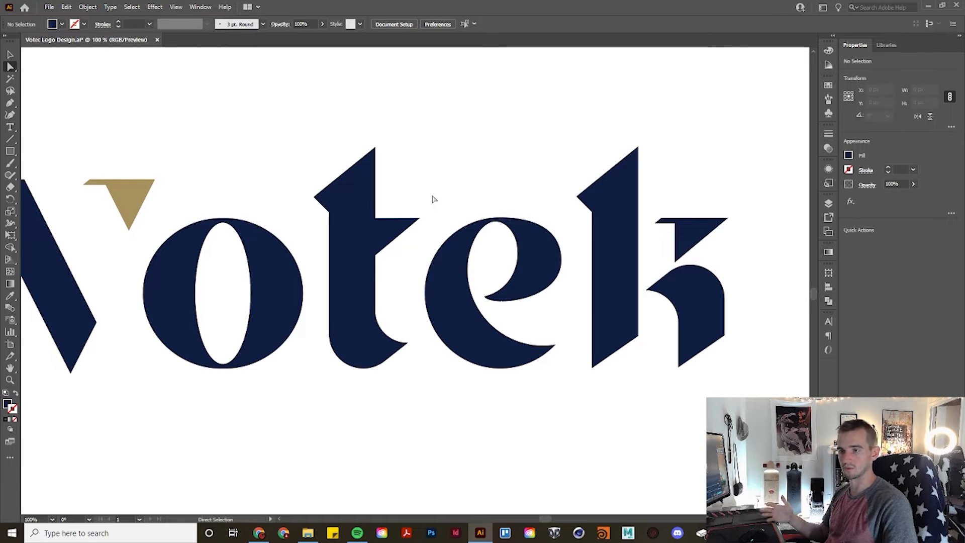
{"action": "key", "text": "z"}
{"action": "left_click", "coordinate": [329, 212], "text": "ctrl"}
{"action": "left_click_drag", "start_coordinate": [324, 196], "coordinate": [405, 317]}
{"action": "scroll", "coordinate": [431, 183], "scroll_direction": "down", "scroll_amount": 5, "text": "alt"}
{"action": "key", "text": "p"}
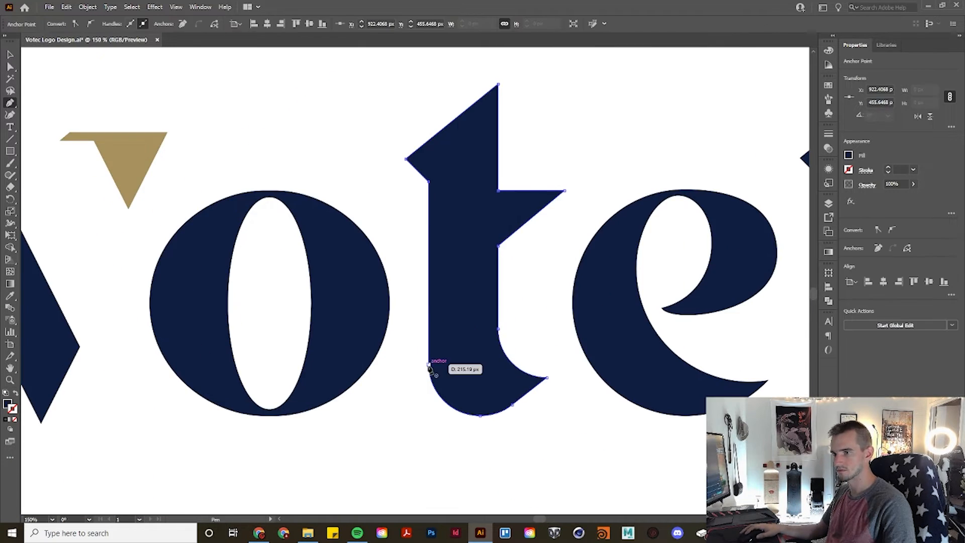
{"action": "left_click_drag", "start_coordinate": [431, 183], "coordinate": [631, 157]}
{"action": "key", "text": "a"}
{"action": "left_click", "coordinate": [326, 141]}
{"action": "key", "text": "ctrl+minus"}
{"action": "left_click_drag", "start_coordinate": [659, 301], "coordinate": [263, 237]}
{"action": "left_click", "coordinate": [443, 352]}
{"action": "left_click", "coordinate": [495, 378]}
{"action": "left_click", "coordinate": [583, 247]}
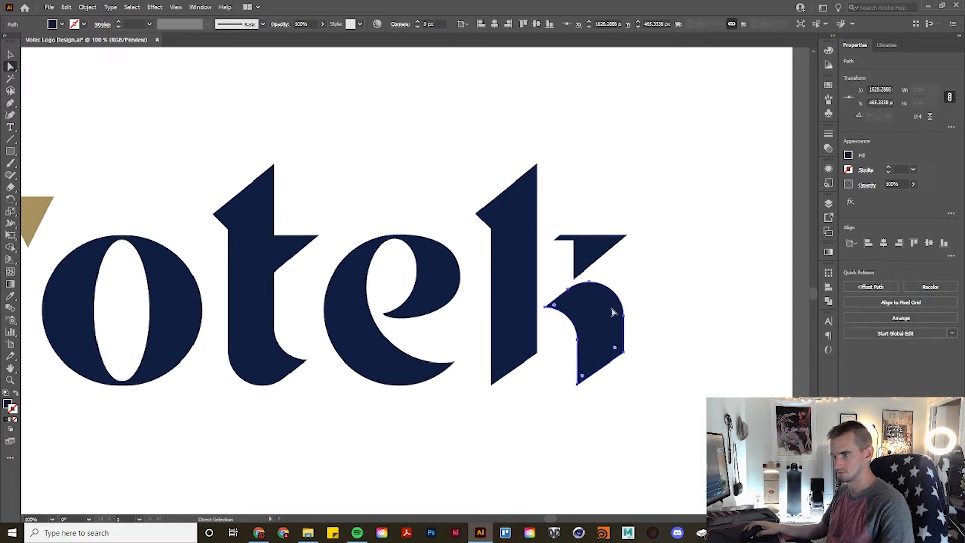
{"action": "left_click", "coordinate": [646, 310], "text": "ctrl"}
{"action": "key", "text": "ctrl+0"}
{"action": "left_click", "coordinate": [657, 314]}
{"action": "left_click", "coordinate": [712, 315]}
{"action": "left_click_drag", "start_coordinate": [712, 315], "coordinate": [687, 312]}
{"action": "left_click", "coordinate": [180, 256]}
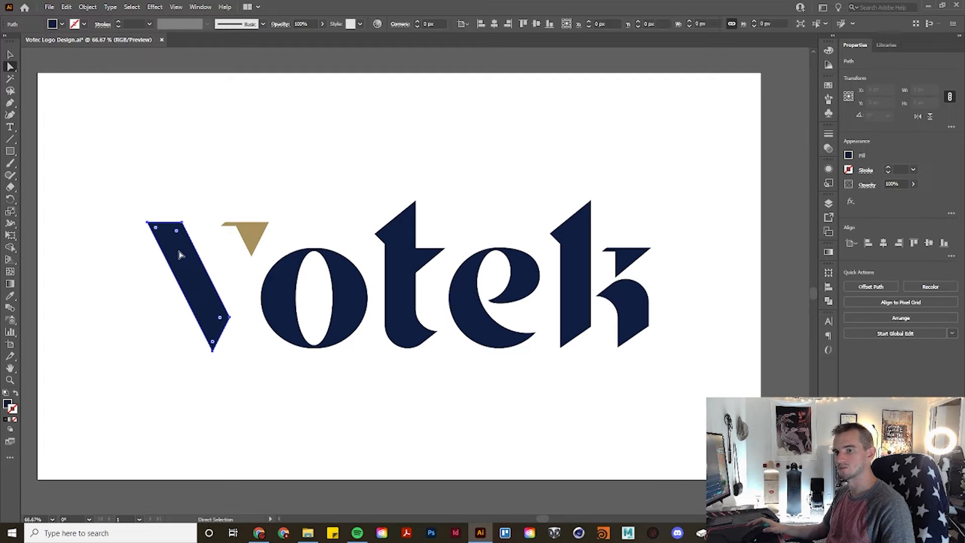
{"action": "left_click", "coordinate": [232, 232]}
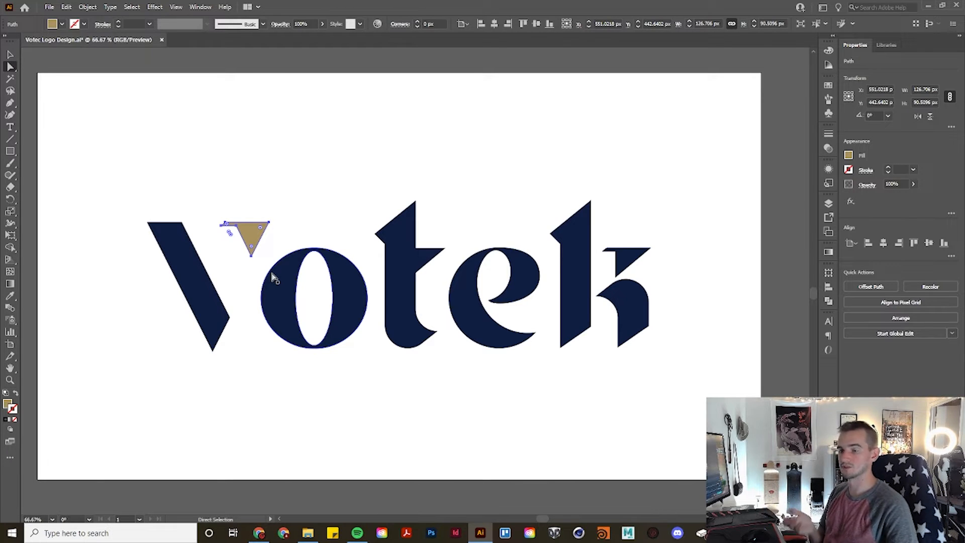
{"action": "left_click", "coordinate": [329, 224]}
Select the entire logo artwork and change its fill to black
{"action": "key", "text": "v"}
{"action": "left_click_drag", "start_coordinate": [138, 136], "coordinate": [673, 375]}
{"action": "left_click", "coordinate": [62, 24]}
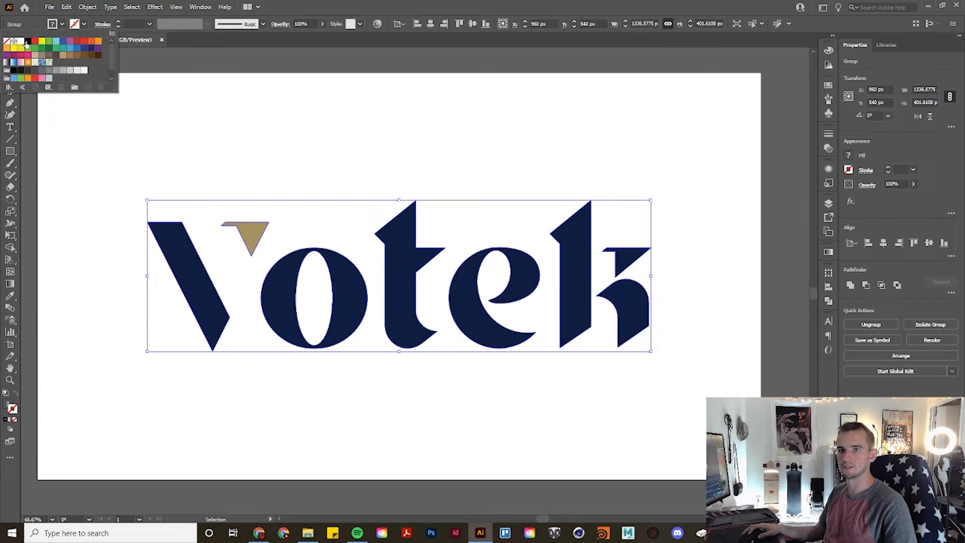
{"action": "left_click", "coordinate": [27, 41]}
{"action": "left_click", "coordinate": [289, 132]}
{"action": "left_click", "coordinate": [290, 134]}
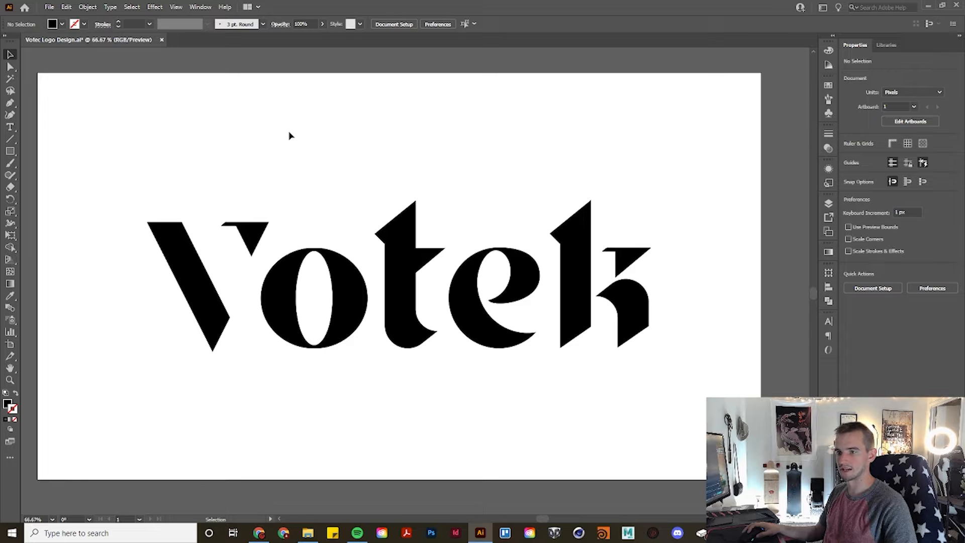
Save the artwork as a new Illustrator file named Votec_3D_LOGO_VECTOR in the Illustrator 8 legacy version
{"action": "left_click", "coordinate": [49, 7]}
{"action": "left_click", "coordinate": [97, 111]}
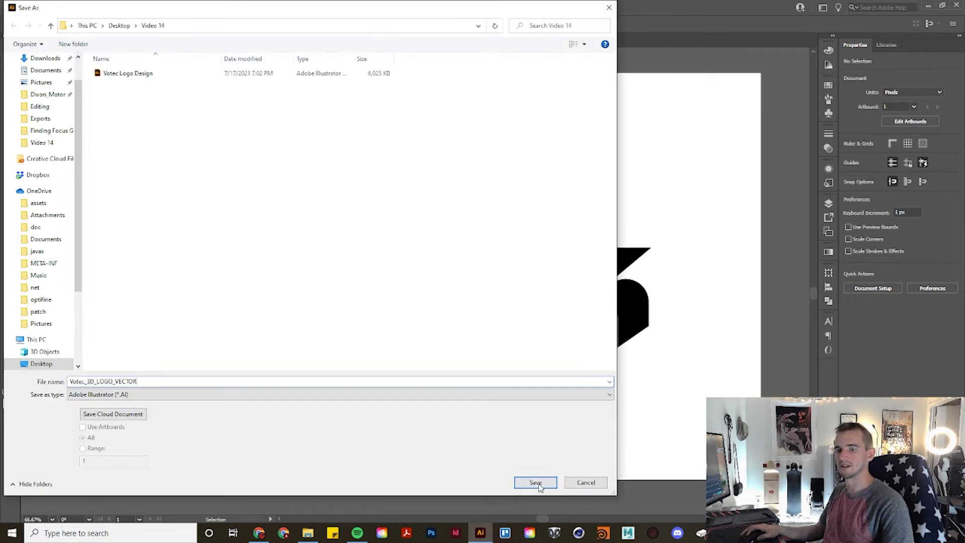
{"action": "left_click", "coordinate": [526, 482]}
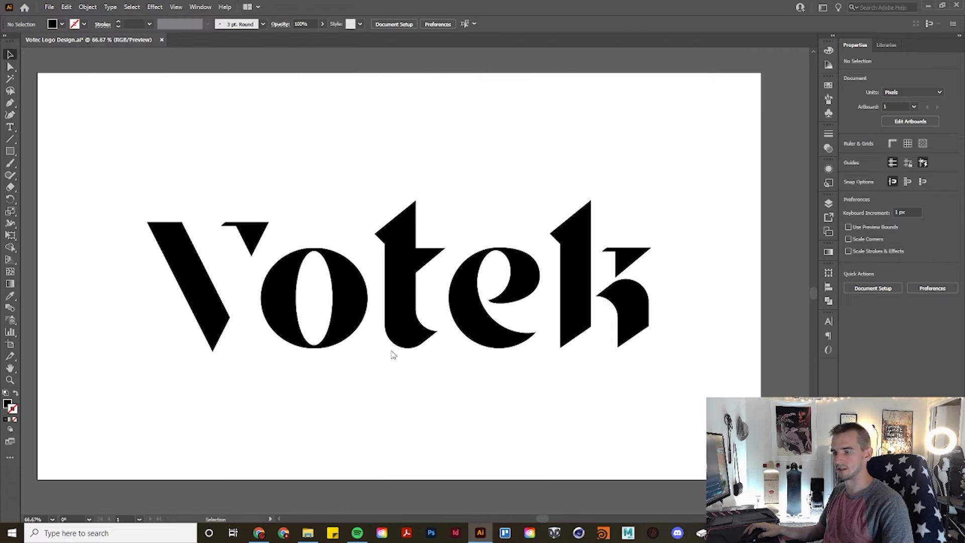
{"action": "left_click", "coordinate": [464, 121]}
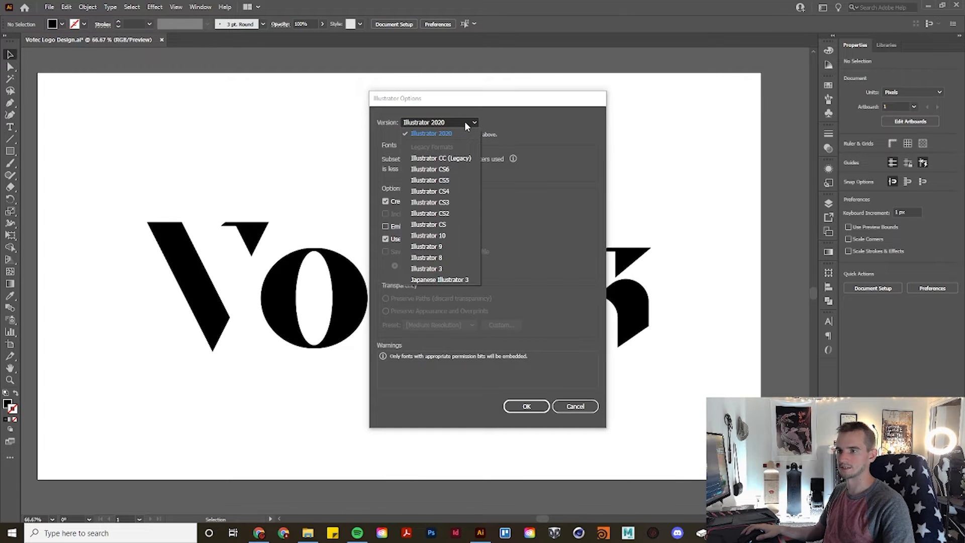
{"action": "left_click", "coordinate": [445, 256]}
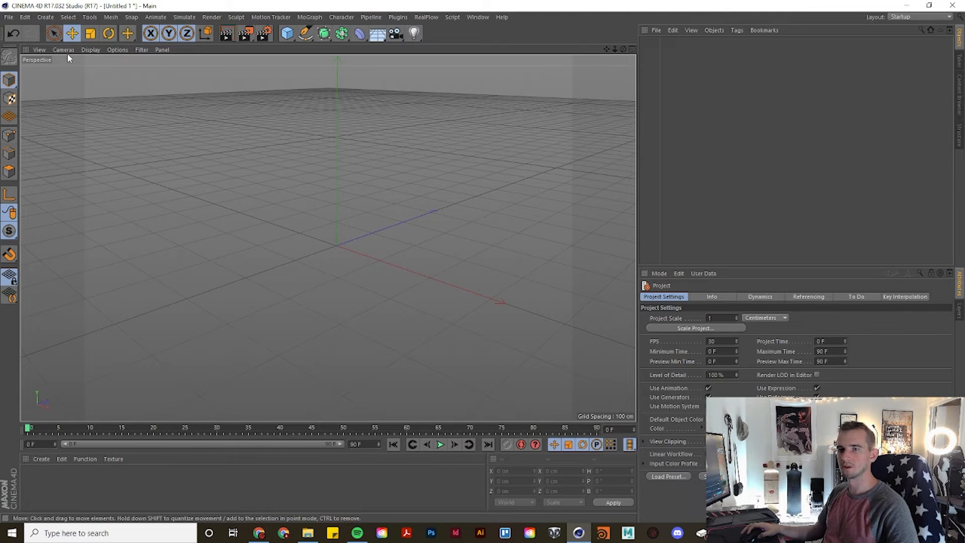
Open Votec_3D_LOGO_VECTOR in Cinema 4D with connected splines, and close the online updater
{"action": "left_click", "coordinate": [13, 17]}
{"action": "left_click", "coordinate": [24, 42]}
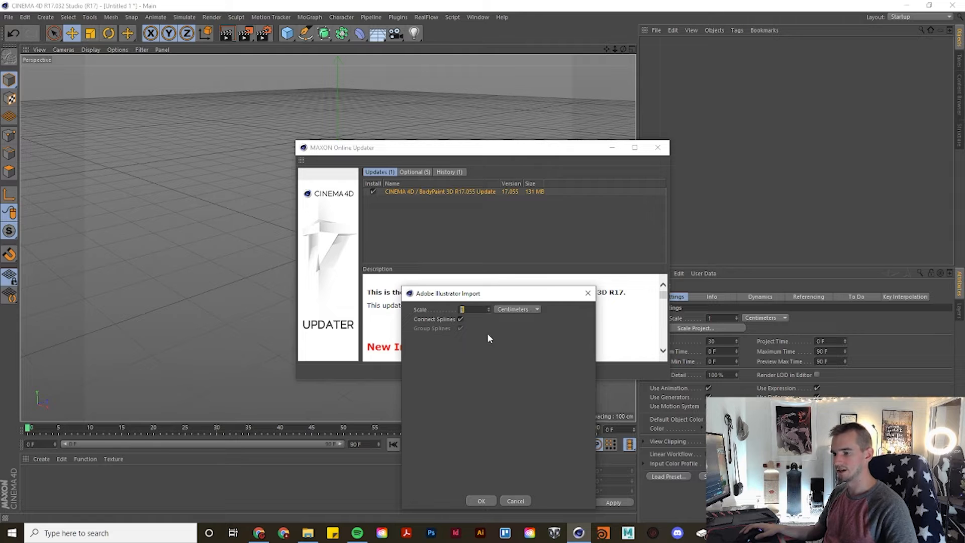
{"action": "left_click", "coordinate": [483, 500]}
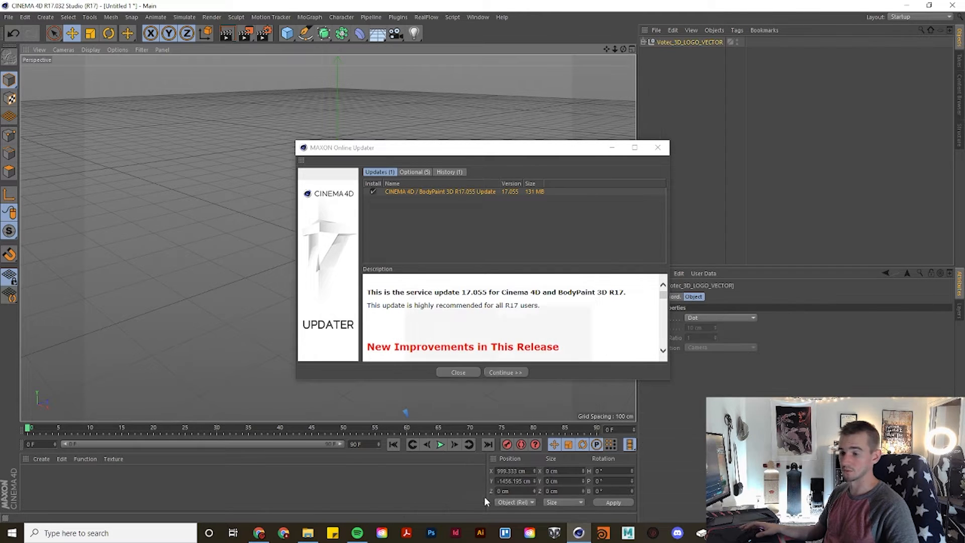
{"action": "left_click", "coordinate": [658, 147]}
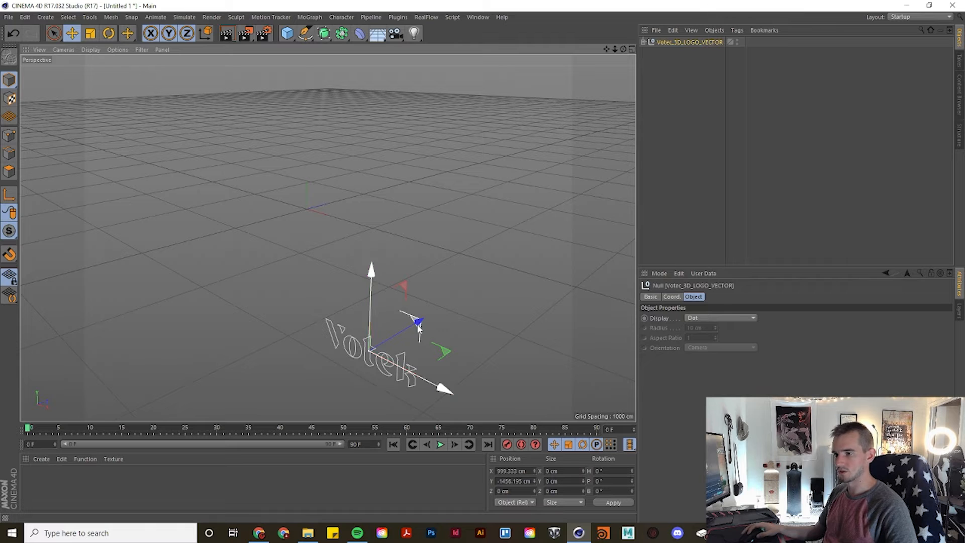
Move the imported logo to the middle of the grid, at about X -1 cm and Y 218 cm
{"action": "left_click_drag", "start_coordinate": [410, 309], "coordinate": [347, 145]}
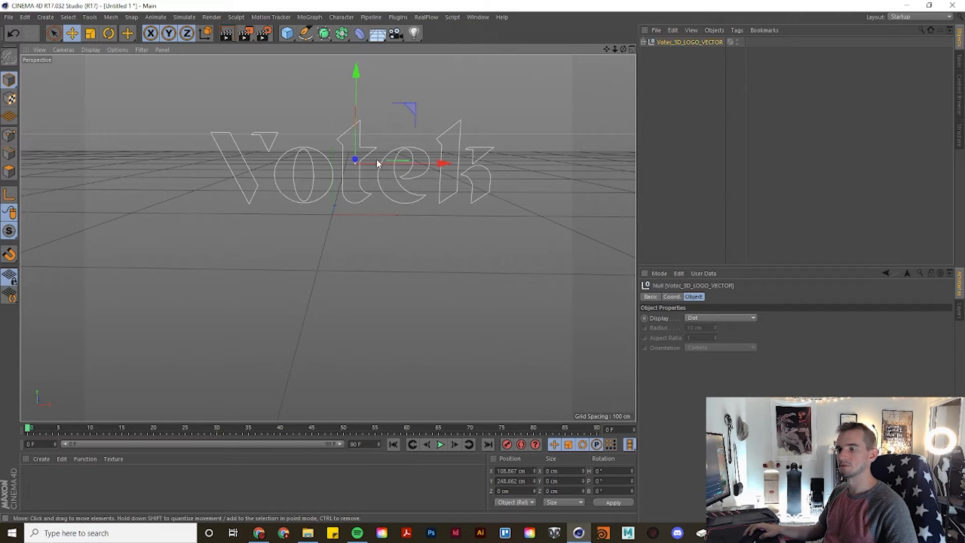
{"action": "left_click_drag", "start_coordinate": [353, 100], "coordinate": [356, 110]}
{"action": "left_click_drag", "start_coordinate": [423, 176], "coordinate": [402, 175]}
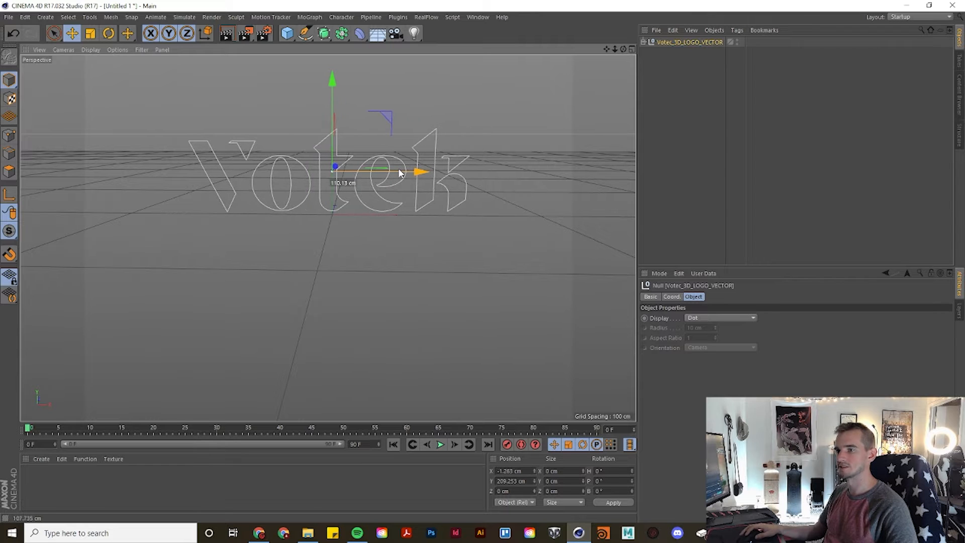
{"action": "left_click_drag", "start_coordinate": [339, 117], "coordinate": [330, 109]}
{"action": "left_click", "coordinate": [400, 122]}
{"action": "scroll", "coordinate": [254, 156], "scroll_direction": "up", "scroll_amount": 3}
{"action": "scroll", "coordinate": [382, 310], "scroll_direction": "down", "scroll_amount": 3}
{"action": "scroll", "coordinate": [405, 214], "scroll_direction": "up", "scroll_amount": 3}
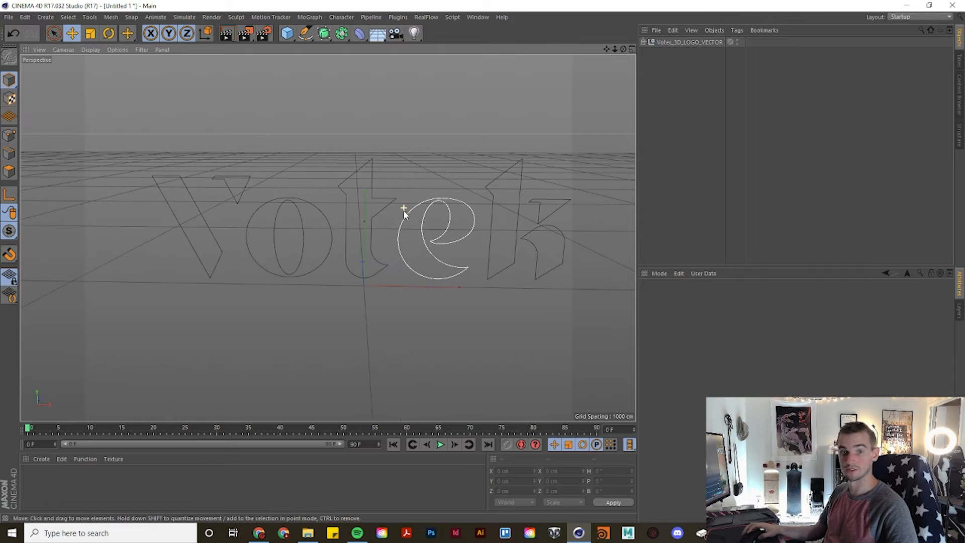
{"action": "left_click_drag", "start_coordinate": [327, 238], "coordinate": [387, 316], "text": "alt"}
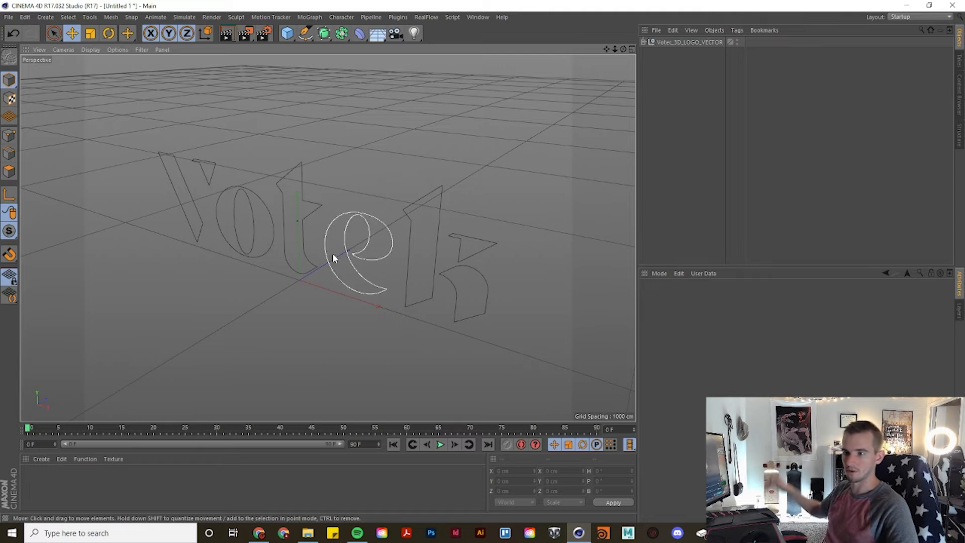
Expand the imported logo's null and delete the stray Path 2 spline
{"action": "left_click", "coordinate": [644, 42]}
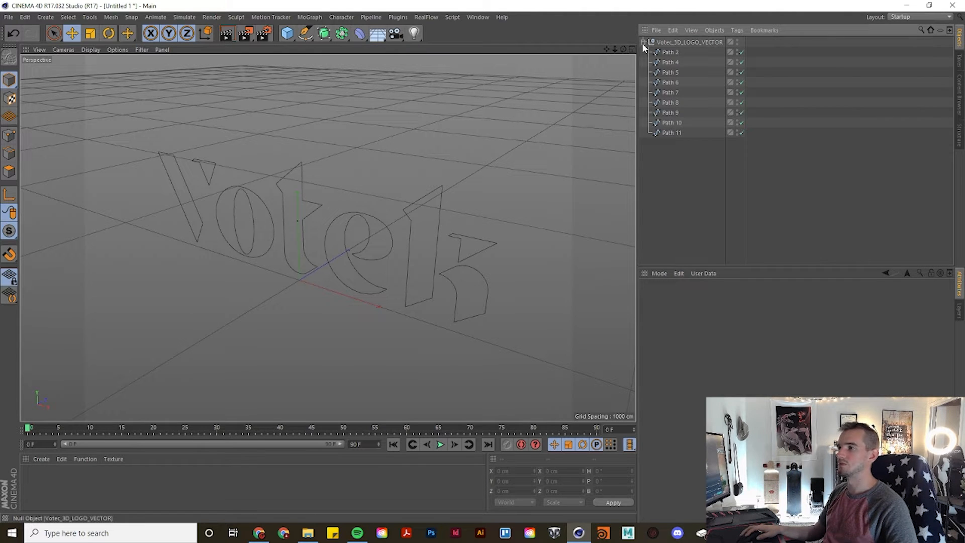
{"action": "left_click", "coordinate": [673, 63]}
{"action": "left_click", "coordinate": [675, 74]}
{"action": "left_click", "coordinate": [676, 54]}
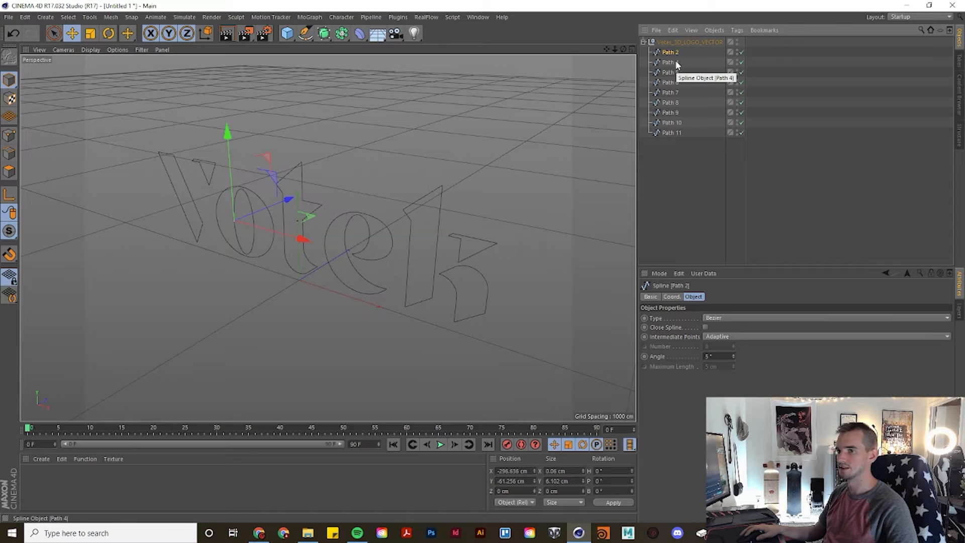
{"action": "key", "text": "Delete"}
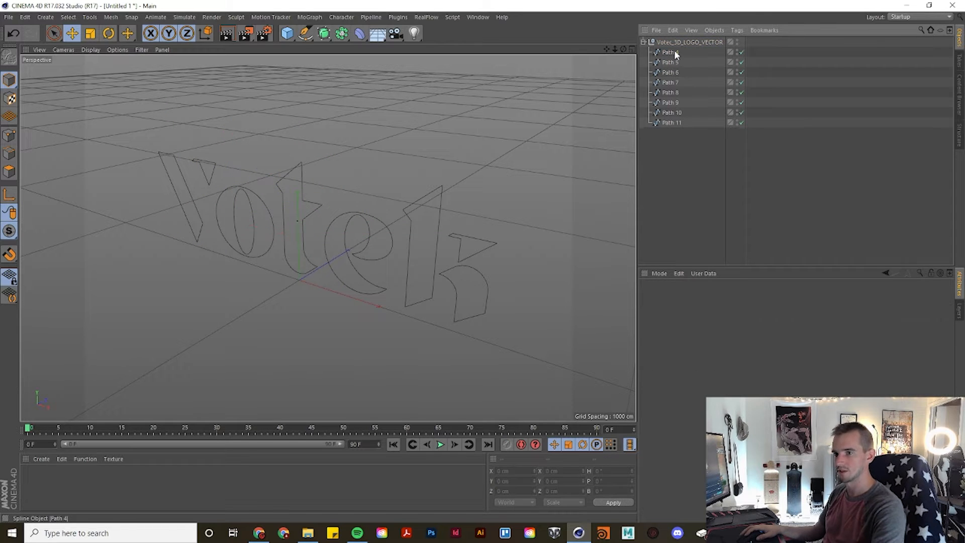
Go through the remaining path splines one by one to identify which letter part each represents
{"action": "left_click", "coordinate": [676, 53]}
{"action": "left_click", "coordinate": [675, 63]}
{"action": "left_click", "coordinate": [676, 73]}
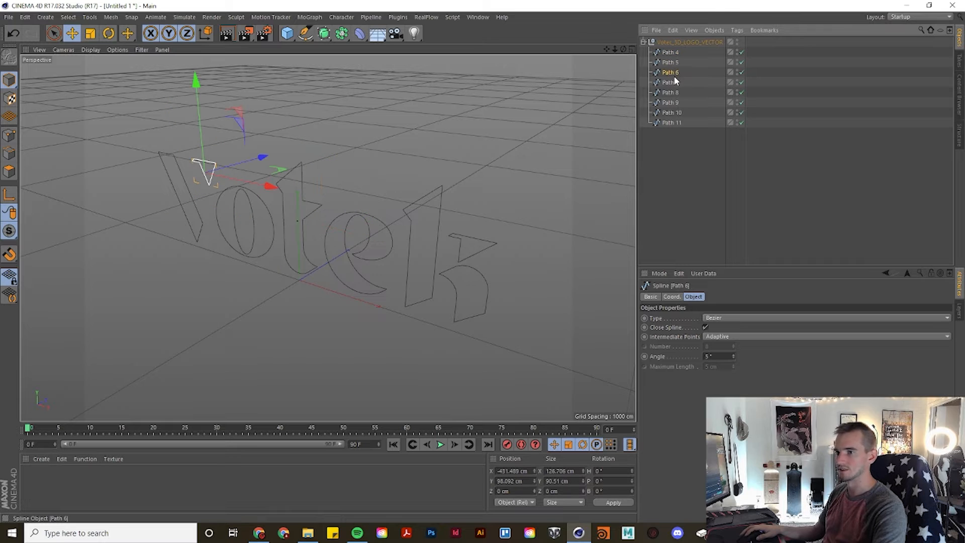
{"action": "left_click", "coordinate": [676, 83]}
{"action": "left_click", "coordinate": [674, 95]}
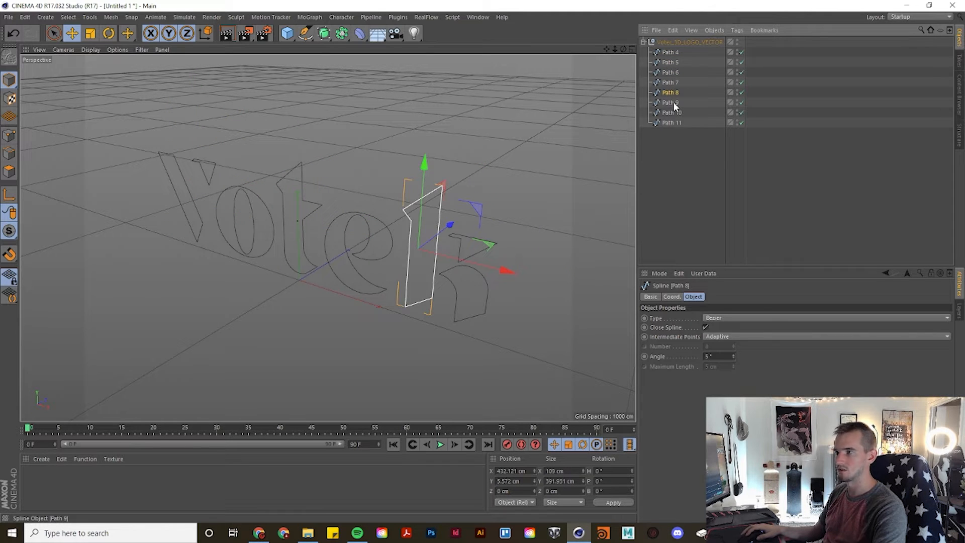
{"action": "left_click", "coordinate": [675, 104]}
{"action": "left_click", "coordinate": [675, 114]}
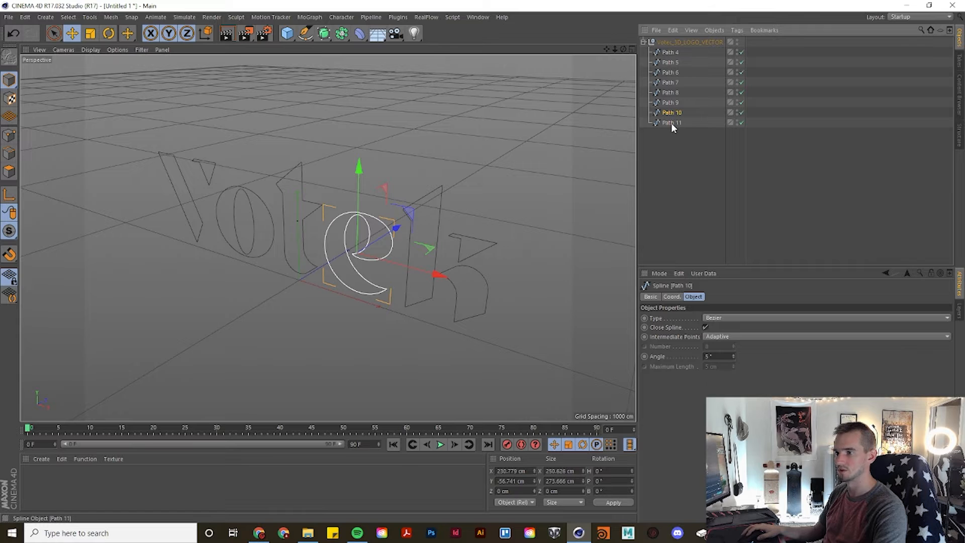
{"action": "left_click", "coordinate": [678, 144]}
Rename the spline of the letter t as T and the V's long diagonal stroke as V1
{"action": "double_click", "coordinate": [668, 53]}
{"action": "type", "text": "T"}
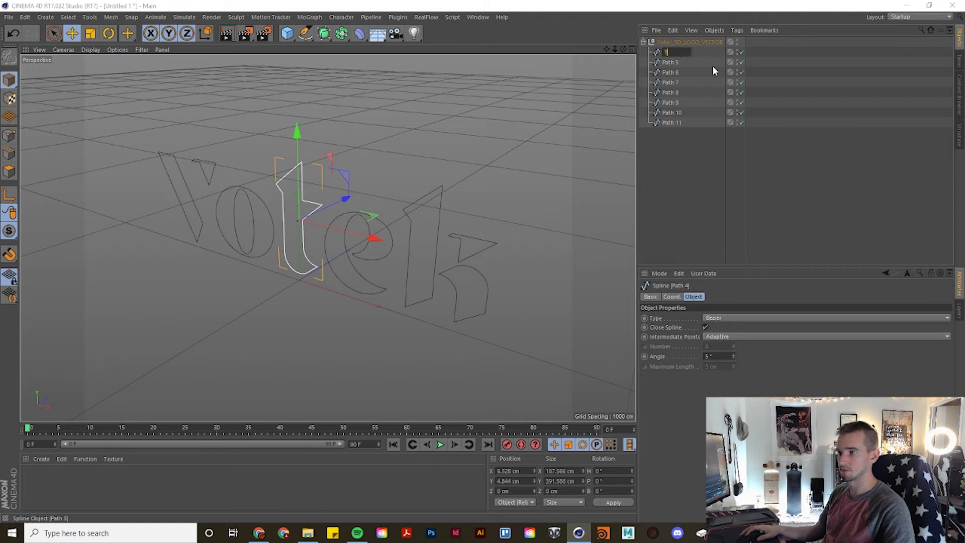
{"action": "key", "text": "Return"}
{"action": "left_click", "coordinate": [670, 63]}
{"action": "double_click", "coordinate": [671, 63]}
{"action": "type", "text": "V1"}
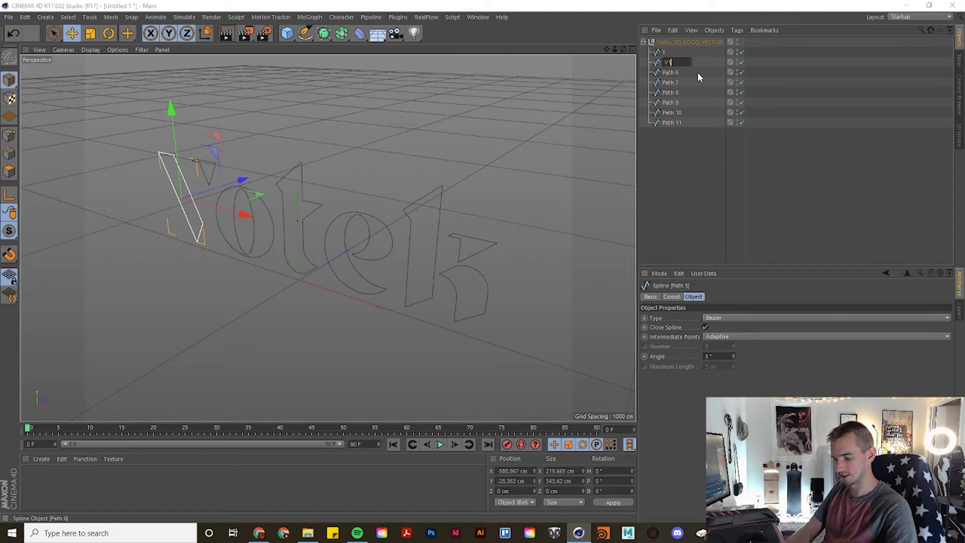
{"action": "key", "text": "Return"}
Rename the remaining splines V2, O, E, K1, K2 and K3, and arrange all of them in the logo's reading order
{"action": "double_click", "coordinate": [672, 71]}
{"action": "type", "text": "V2"}
{"action": "double_click", "coordinate": [671, 82]}
{"action": "type", "text": "K3"}
{"action": "double_click", "coordinate": [672, 92]}
{"action": "type", "text": "K1"}
{"action": "double_click", "coordinate": [674, 103]}
{"action": "type", "text": "K2"}
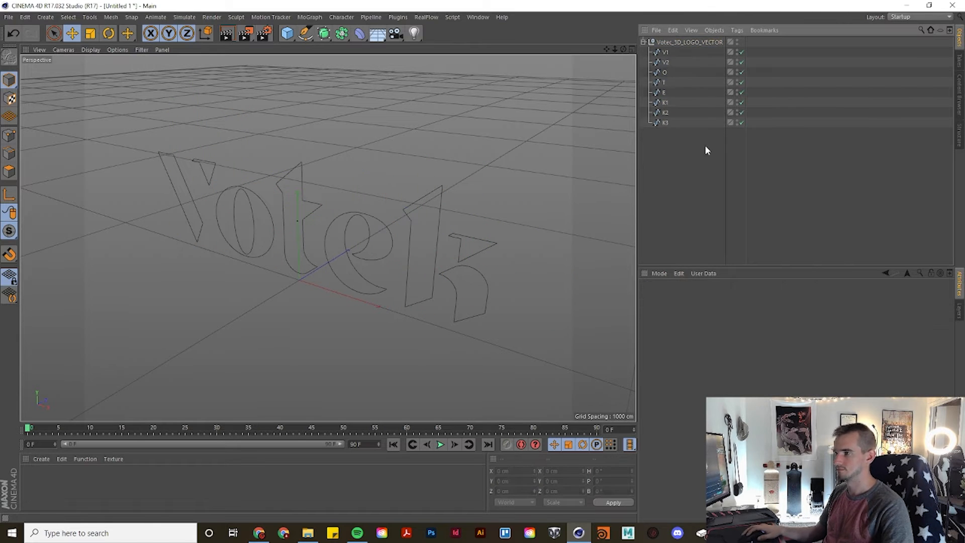
Move all letter splines out of the Votec_3D_LOGO_VECTOR null and delete the emptied null
{"action": "key", "text": "ctrl+a"}
{"action": "left_click_drag", "start_coordinate": [666, 47], "coordinate": [673, 40]}
{"action": "left_click", "coordinate": [676, 122]}
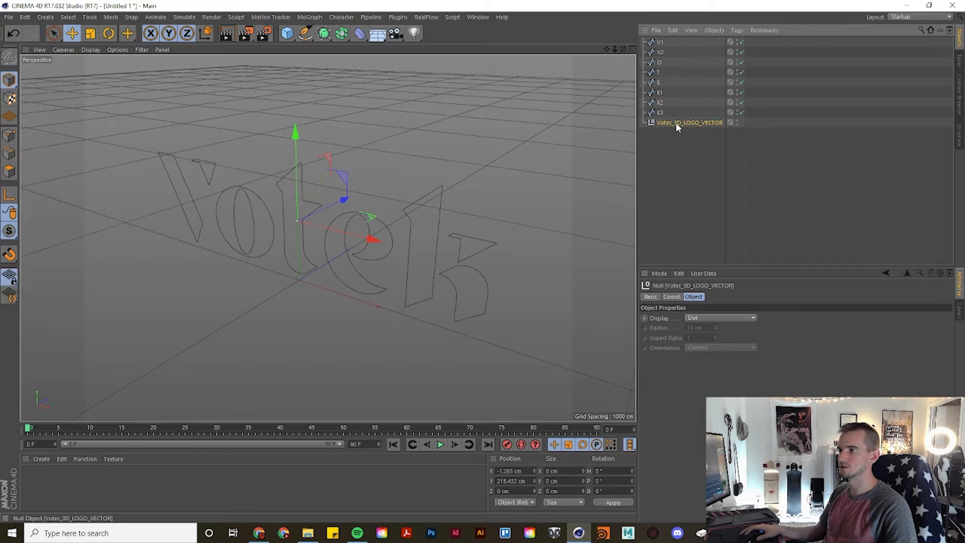
{"action": "key", "text": "Delete"}
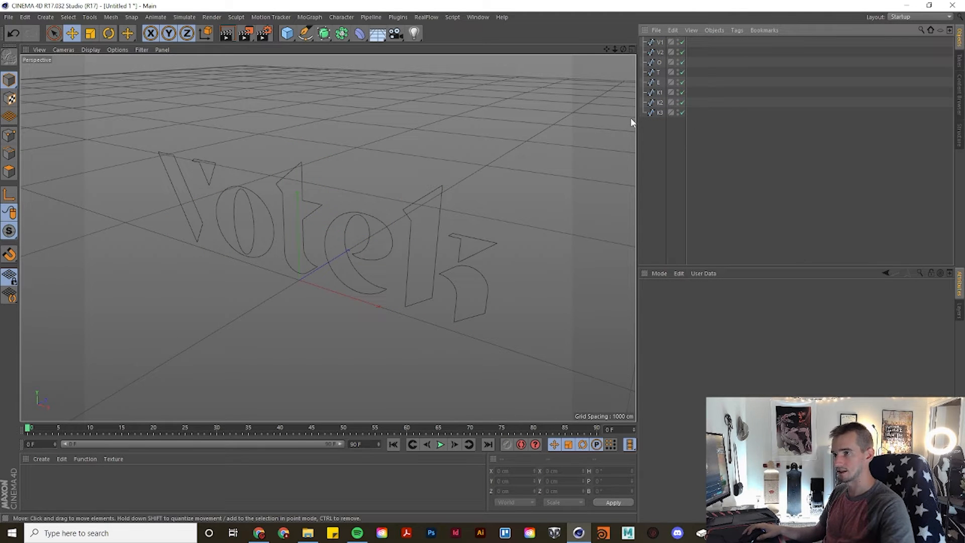
Add an Extrude object and make all eight splines from V1 to K3 its children
{"action": "left_click", "coordinate": [325, 33]}
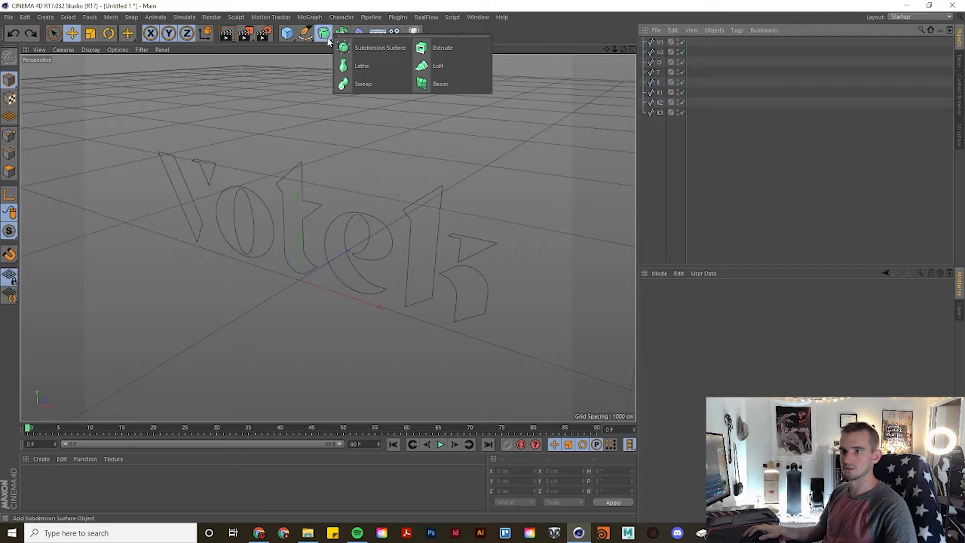
{"action": "left_click", "coordinate": [449, 53]}
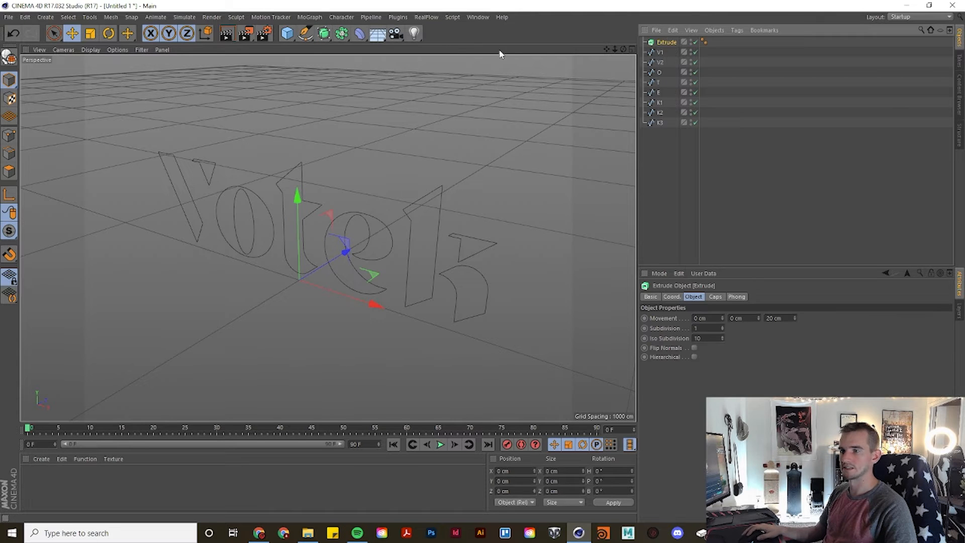
{"action": "left_click_drag", "start_coordinate": [659, 149], "coordinate": [662, 128]}
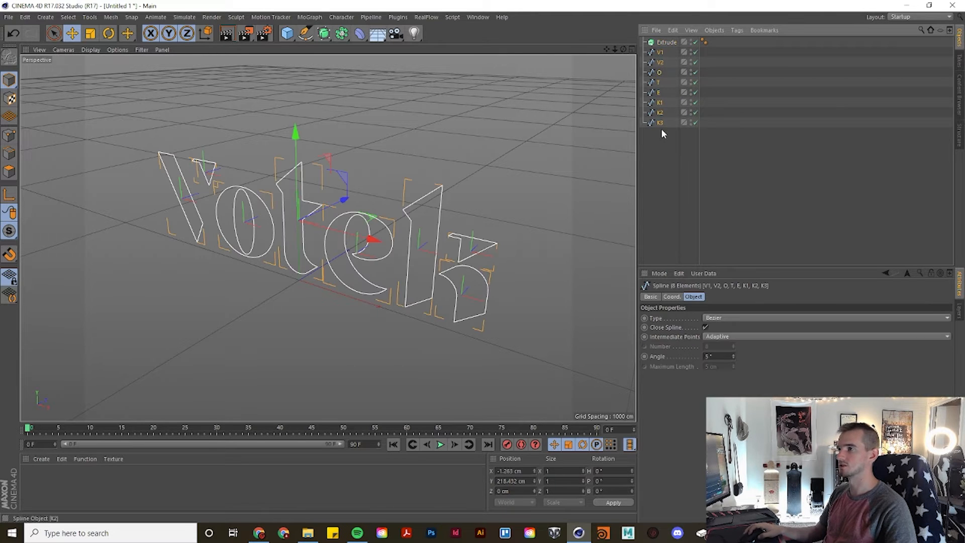
{"action": "left_click_drag", "start_coordinate": [653, 146], "coordinate": [662, 42]}
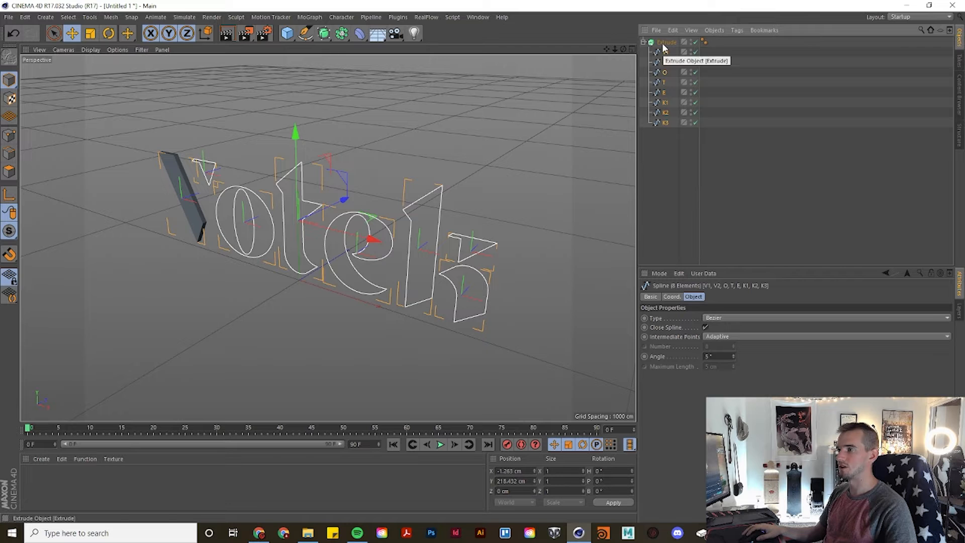
Turn on the Hierarchical option of the Extrude object so it extrudes every letter spline
{"action": "left_click", "coordinate": [666, 123]}
{"action": "left_click", "coordinate": [184, 182]}
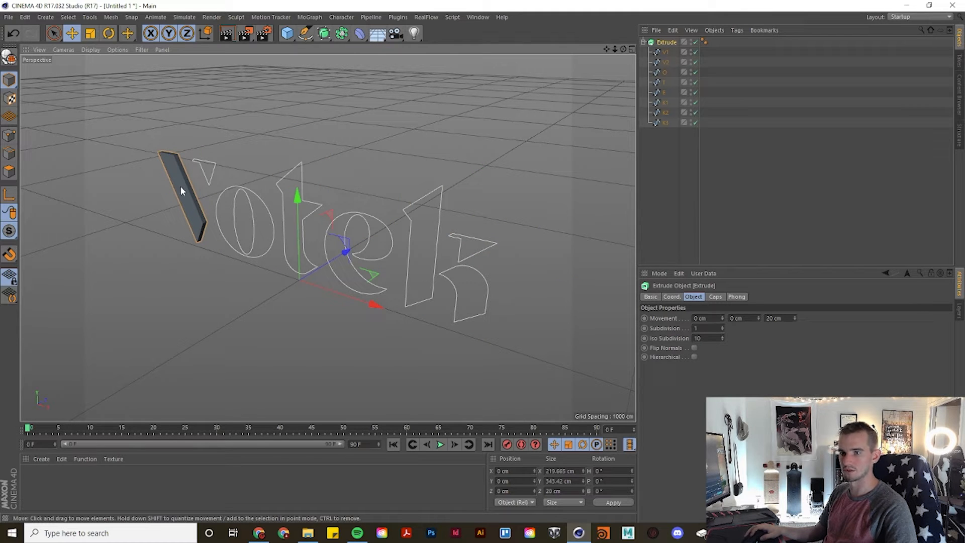
{"action": "left_click", "coordinate": [694, 356]}
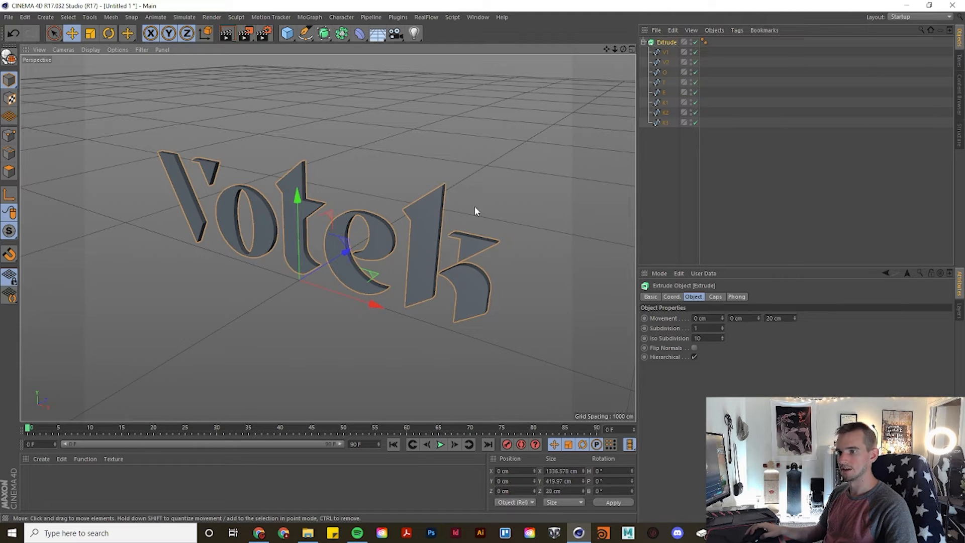
Set both the start and end caps of the Extrude object to Fillet Cap
{"action": "left_click", "coordinate": [684, 192]}
{"action": "left_click_drag", "start_coordinate": [444, 233], "coordinate": [373, 243], "text": "alt"}
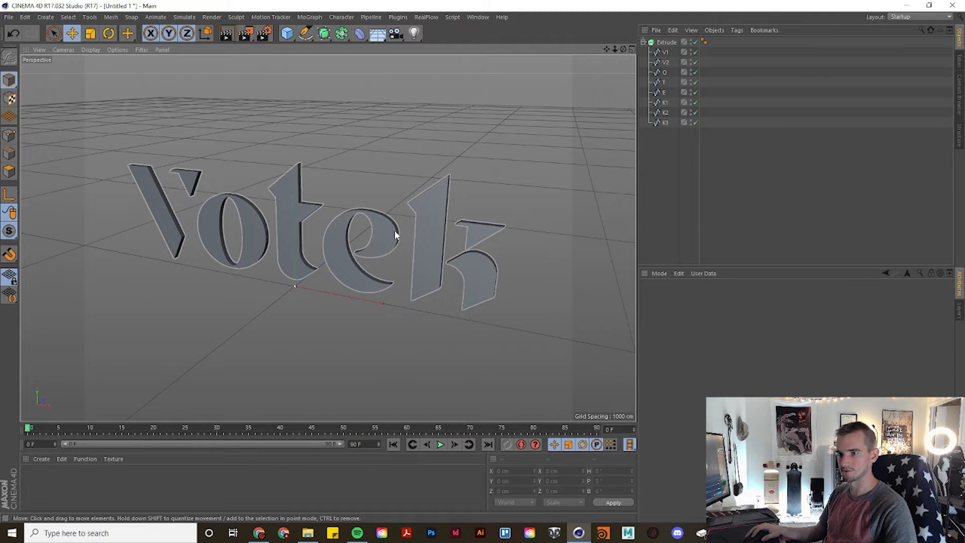
{"action": "right_click_drag", "start_coordinate": [394, 230], "coordinate": [412, 267], "text": "alt"}
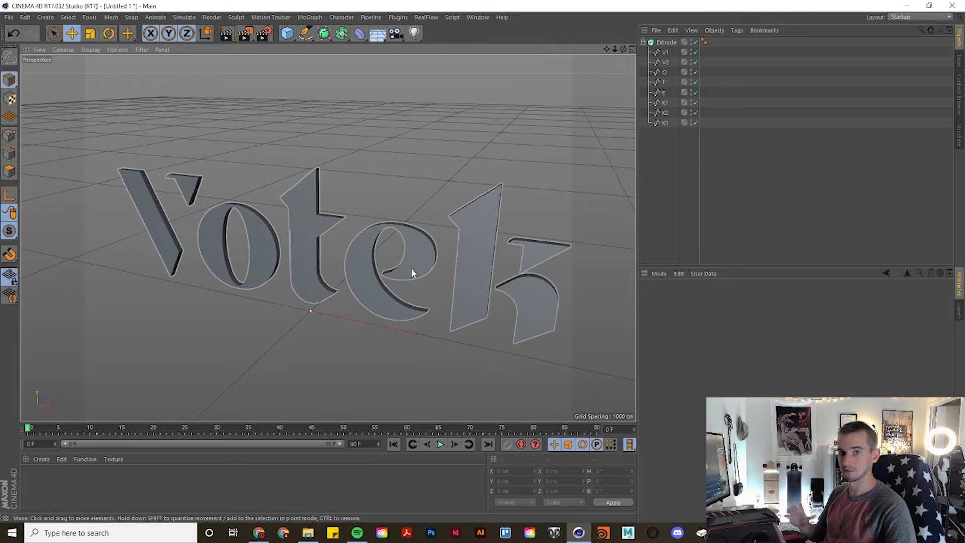
{"action": "left_click", "coordinate": [666, 42]}
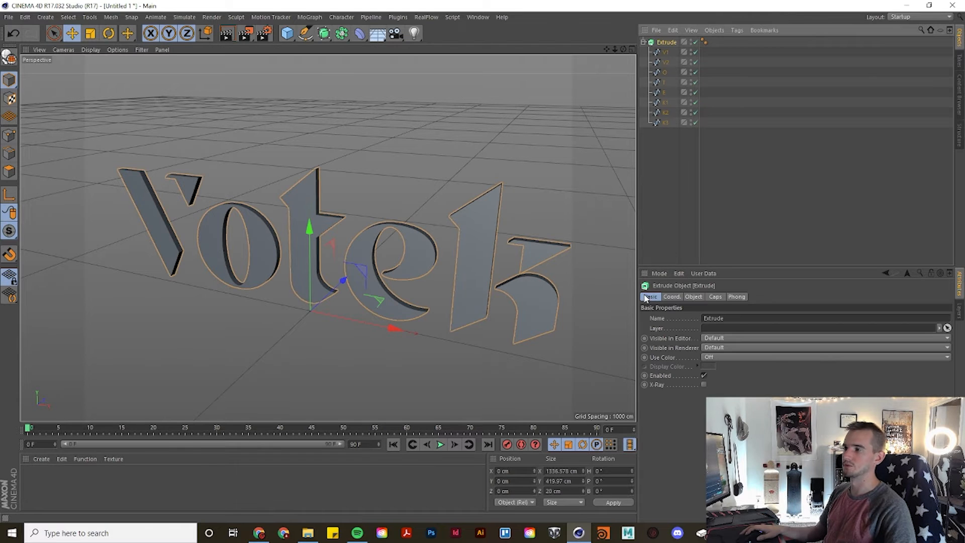
{"action": "left_click", "coordinate": [717, 298]}
{"action": "left_click", "coordinate": [744, 318]}
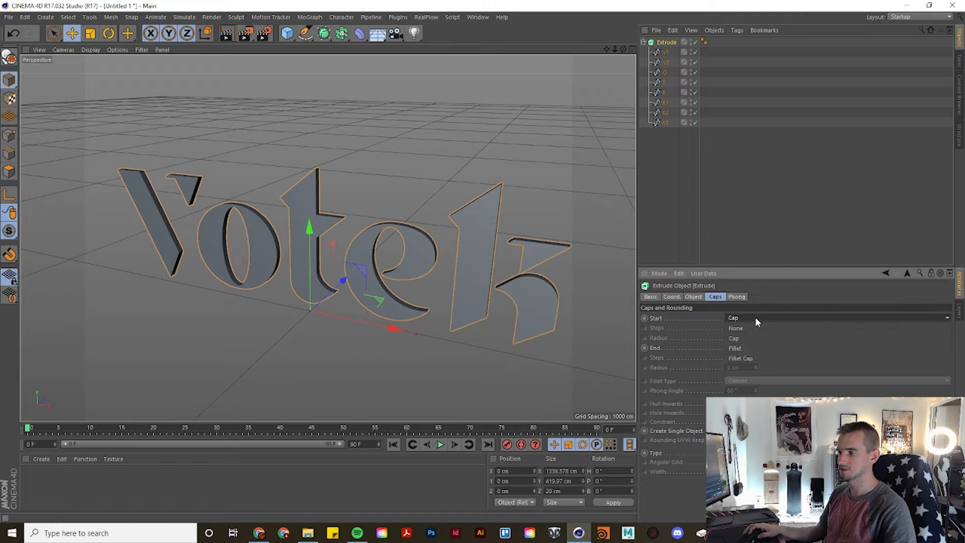
{"action": "left_click", "coordinate": [760, 361]}
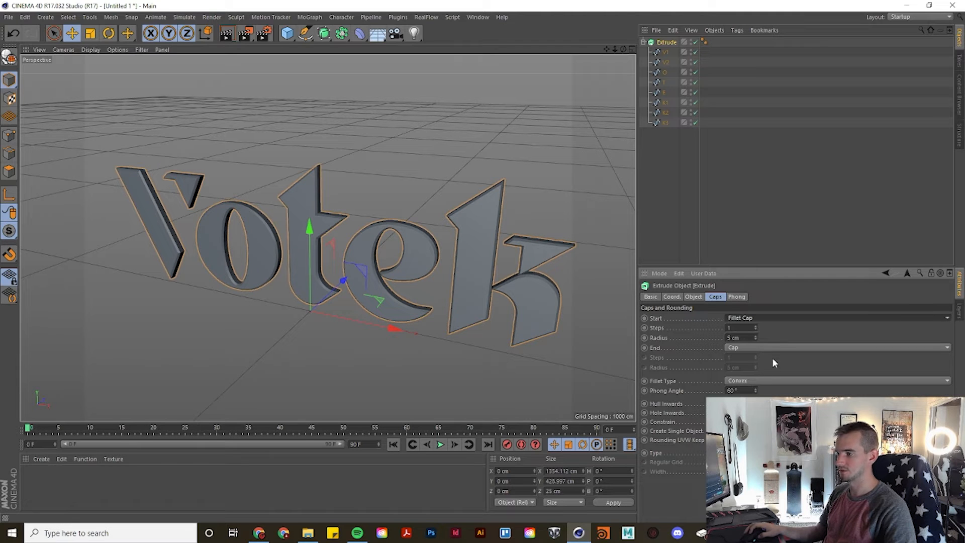
{"action": "left_click", "coordinate": [777, 347]}
{"action": "left_click", "coordinate": [775, 381]}
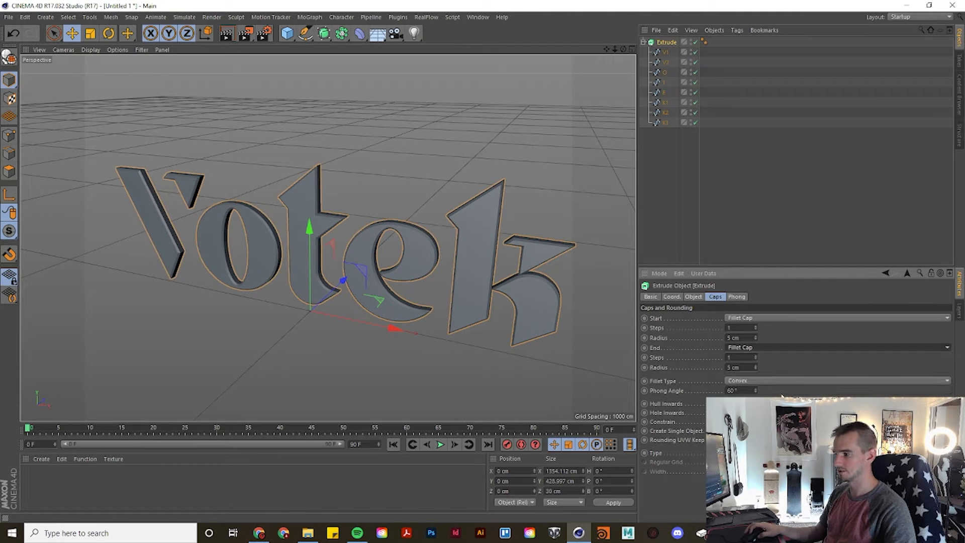
Try a Linear fillet type with 5 steps and a 1 cm radius on both caps of the Extrude object
{"action": "left_click", "coordinate": [539, 225]}
{"action": "scroll", "coordinate": [388, 251], "scroll_direction": "up", "scroll_amount": 3}
{"action": "left_click_drag", "start_coordinate": [430, 273], "coordinate": [391, 262], "text": "alt"}
{"action": "scroll", "coordinate": [391, 263], "scroll_direction": "down", "scroll_amount": 6}
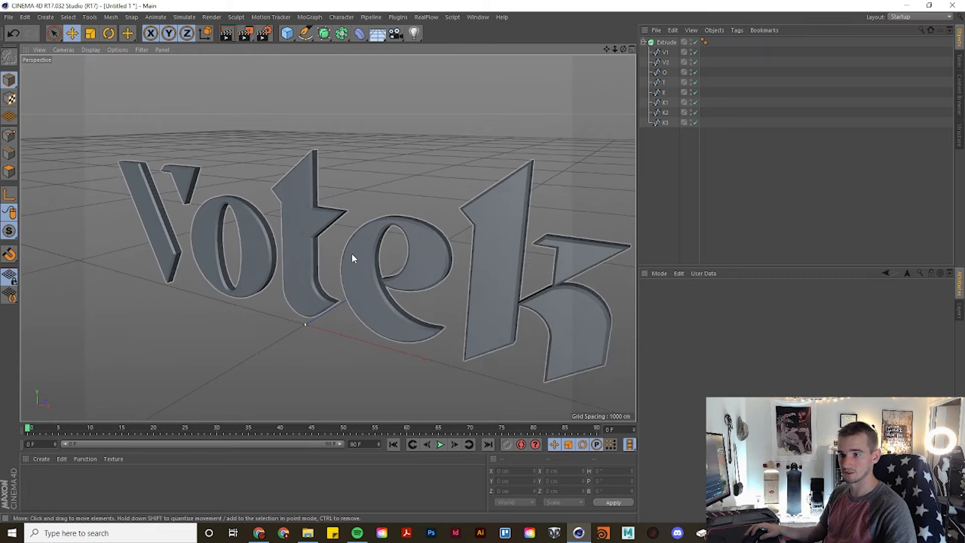
{"action": "scroll", "coordinate": [354, 287], "scroll_direction": "up", "scroll_amount": 1}
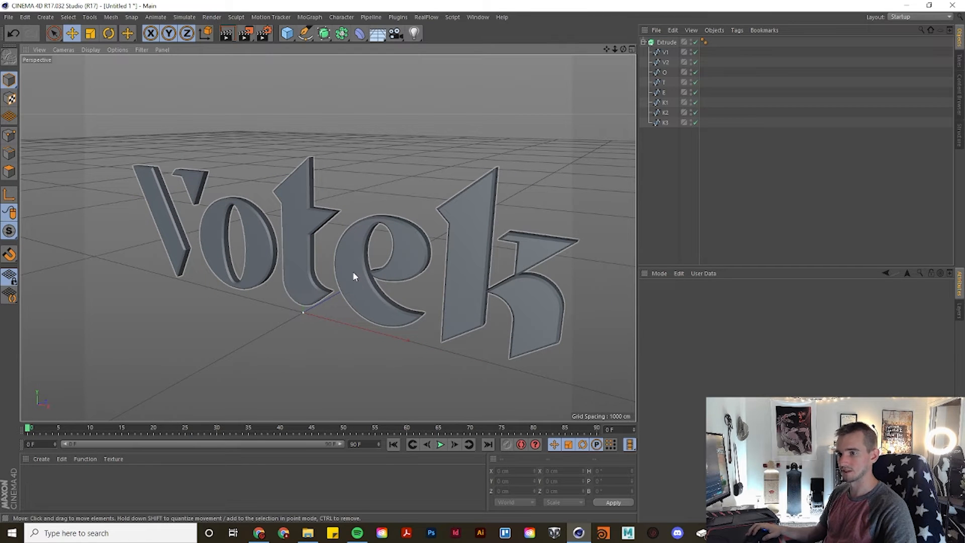
{"action": "left_click", "coordinate": [330, 261]}
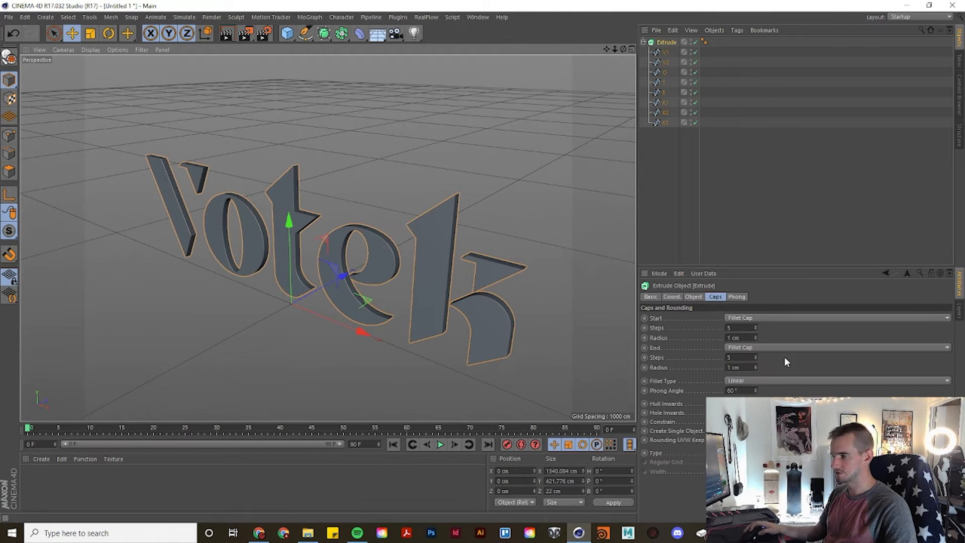
{"action": "left_click", "coordinate": [781, 379]}
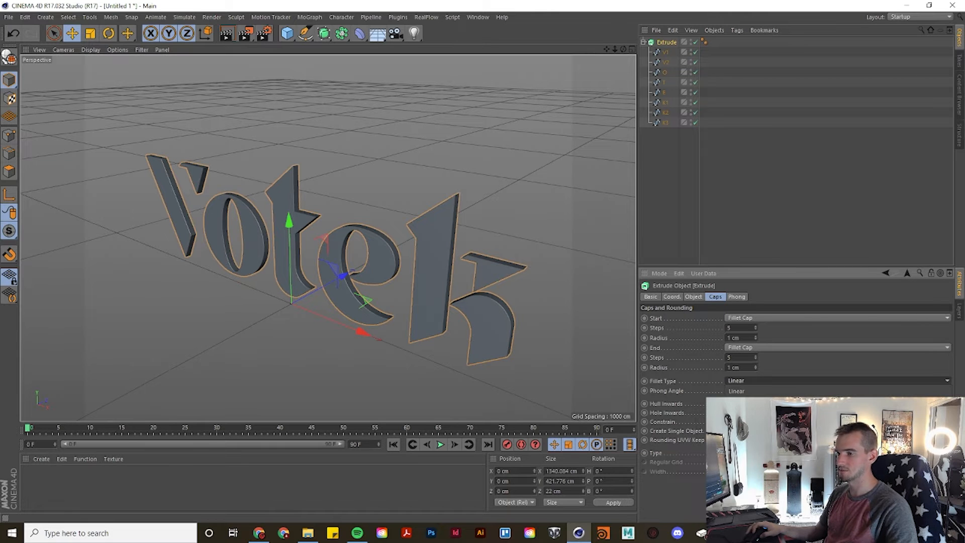
{"action": "left_click", "coordinate": [391, 360]}
{"action": "scroll", "coordinate": [363, 304], "scroll_direction": "up", "scroll_amount": 3}
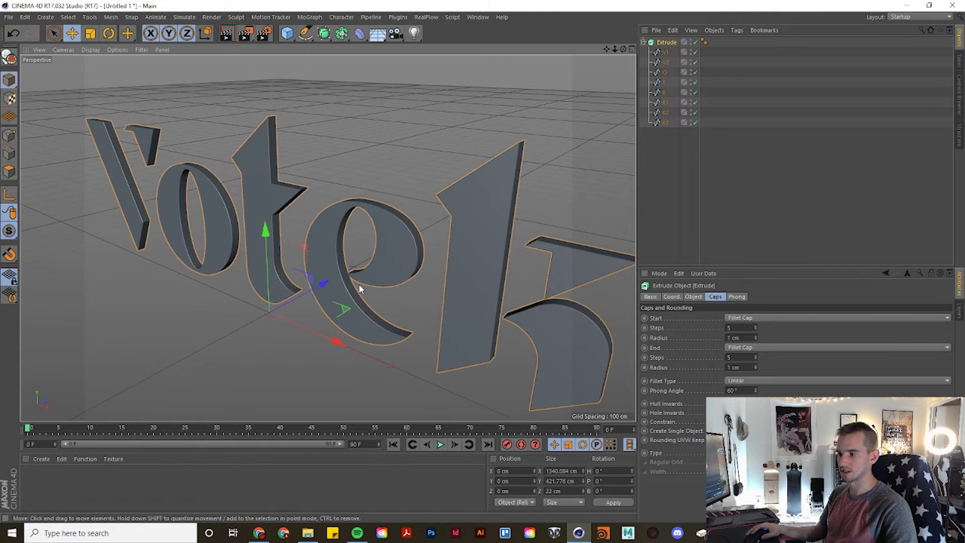
Set the fillet type of the Extrude object to Concave and check the edge profile on the letter e
{"action": "left_click", "coordinate": [749, 381]}
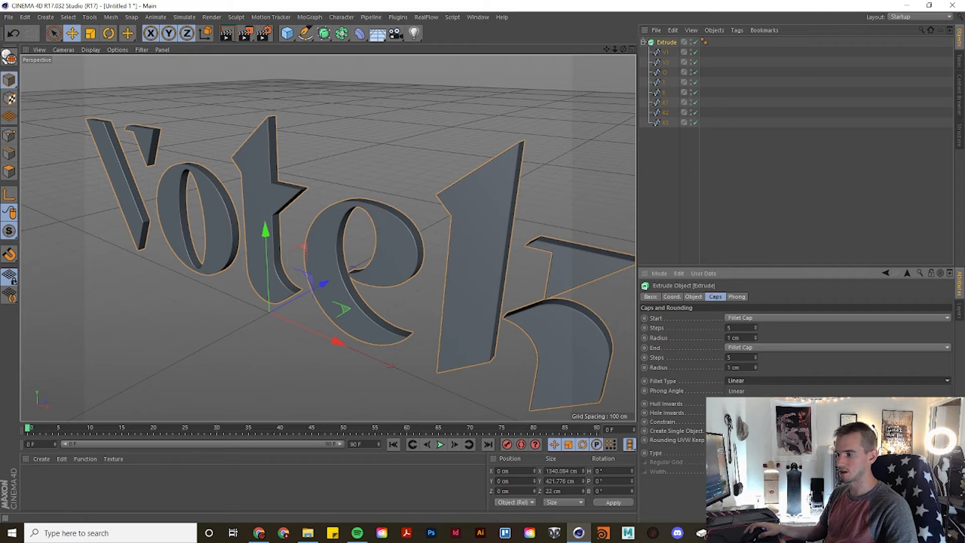
{"action": "left_click", "coordinate": [406, 304]}
{"action": "scroll", "coordinate": [419, 255], "scroll_direction": "up", "scroll_amount": 8}
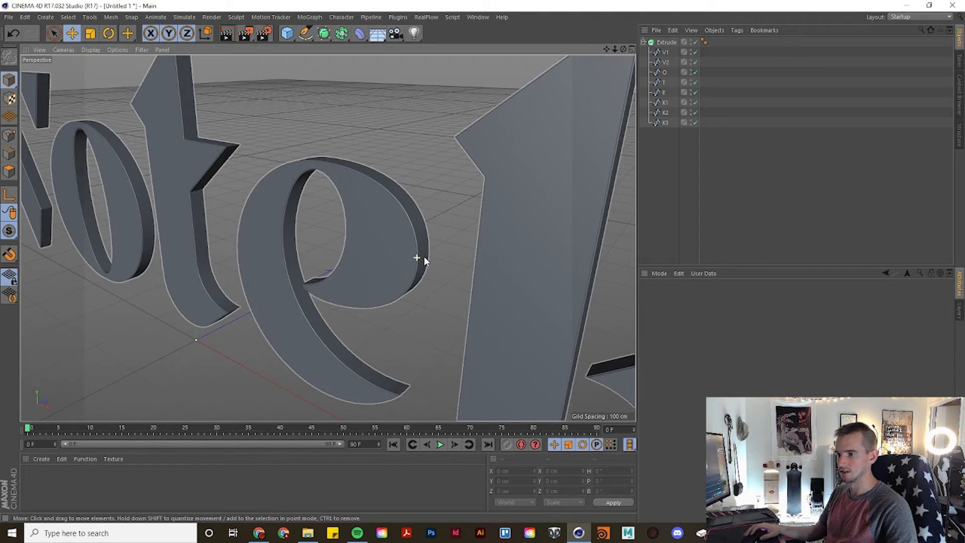
{"action": "left_click_drag", "start_coordinate": [423, 240], "coordinate": [372, 224], "text": "alt"}
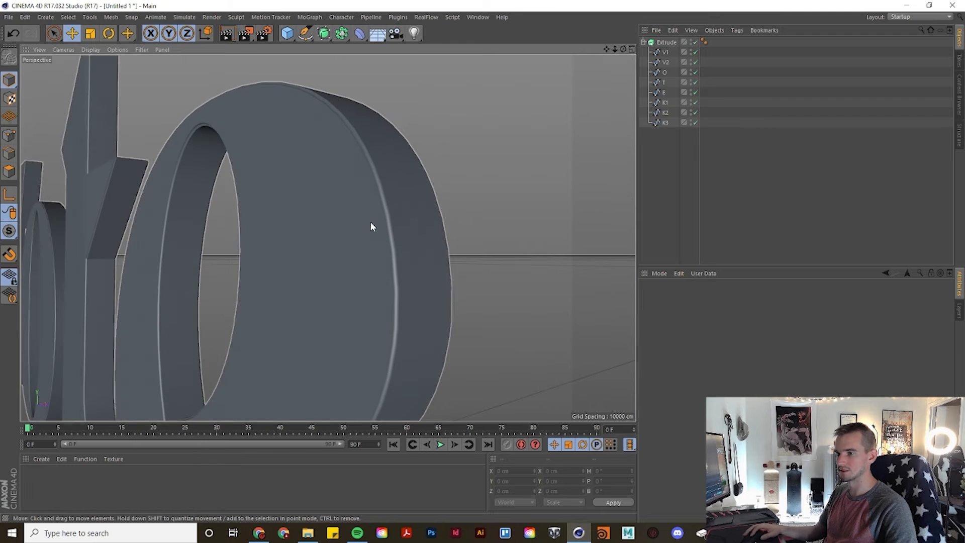
{"action": "left_click", "coordinate": [363, 232]}
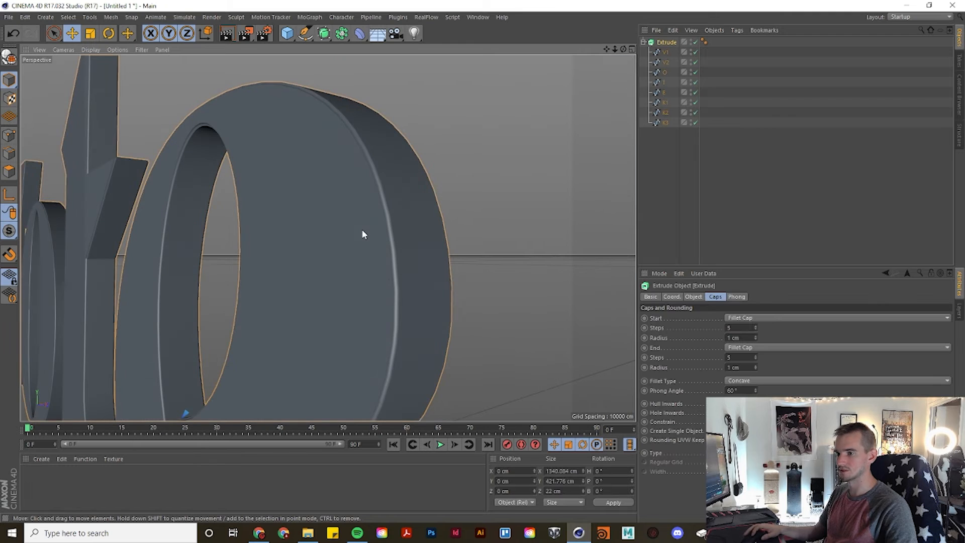
Set the start and end fillets to 1 step and a 5 cm radius, keeping the Concave type
{"action": "left_click", "coordinate": [755, 336]}
{"action": "left_click", "coordinate": [756, 336]}
{"action": "left_click", "coordinate": [756, 336]}
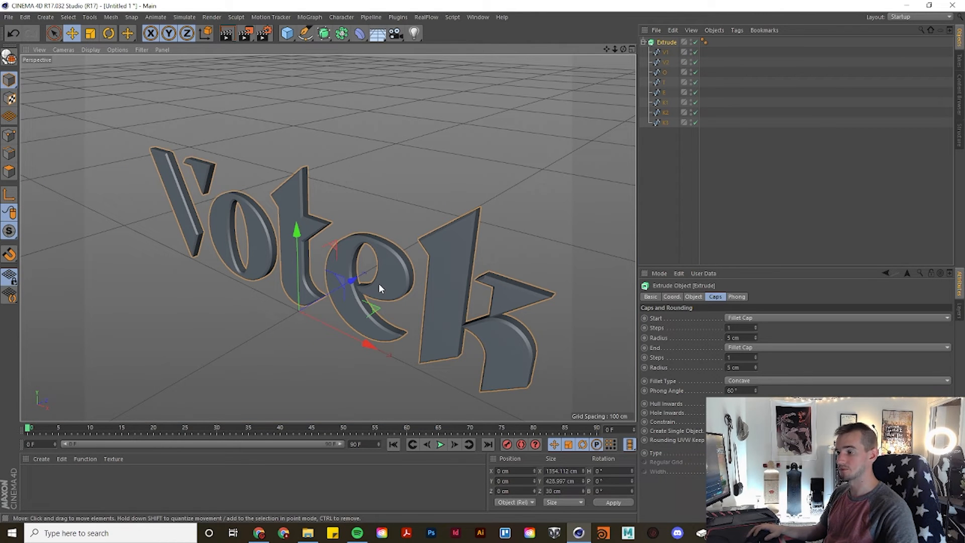
{"action": "left_click", "coordinate": [783, 380]}
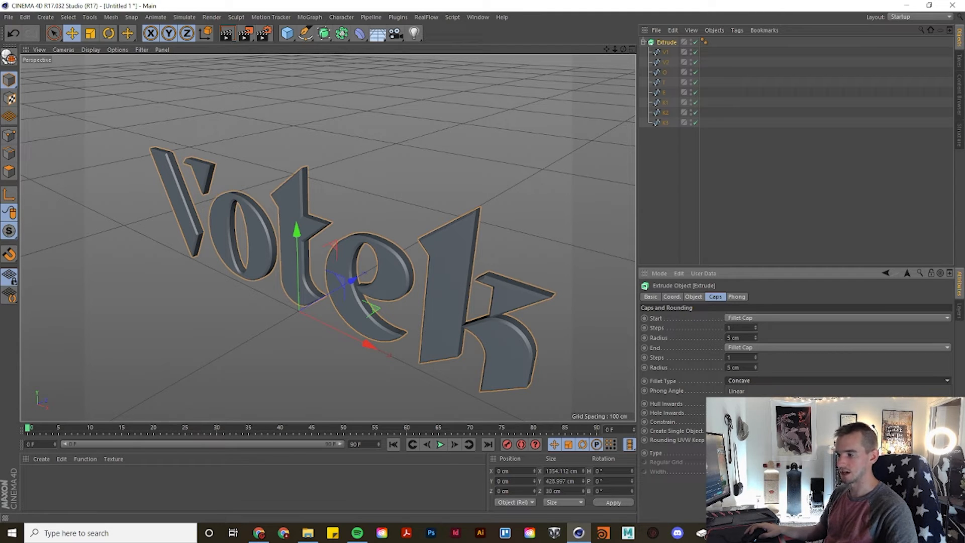
{"action": "scroll", "coordinate": [409, 279], "scroll_direction": "up", "scroll_amount": 5}
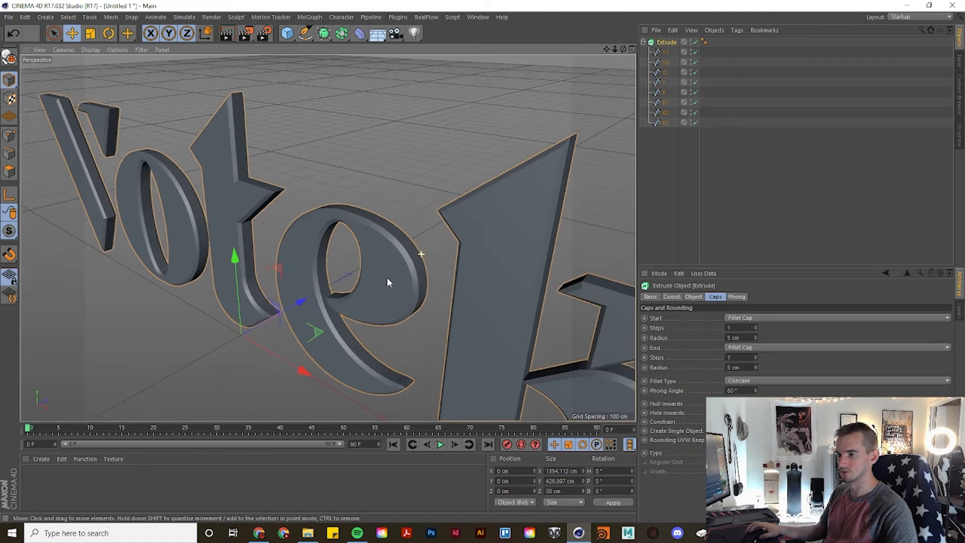
{"action": "left_click_drag", "start_coordinate": [414, 282], "coordinate": [408, 256], "text": "alt"}
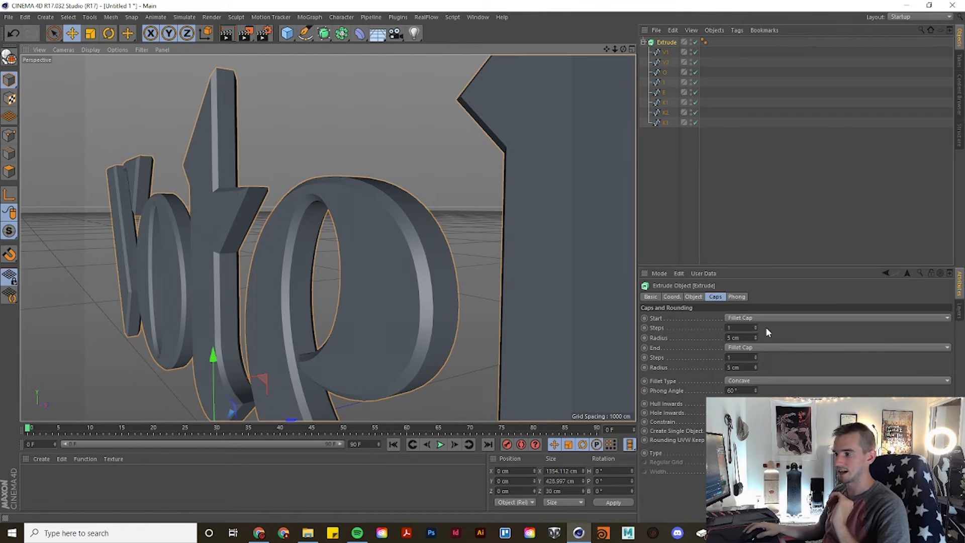
Raise the fillet steps of both the start and end caps to 5 and inspect the letter edges up close
{"action": "left_click", "coordinate": [754, 325]}
{"action": "left_click", "coordinate": [754, 326]}
{"action": "left_click", "coordinate": [754, 325]}
{"action": "left_click", "coordinate": [756, 355]}
{"action": "left_click", "coordinate": [756, 355]}
{"action": "left_click", "coordinate": [756, 355]}
{"action": "left_click", "coordinate": [755, 355]}
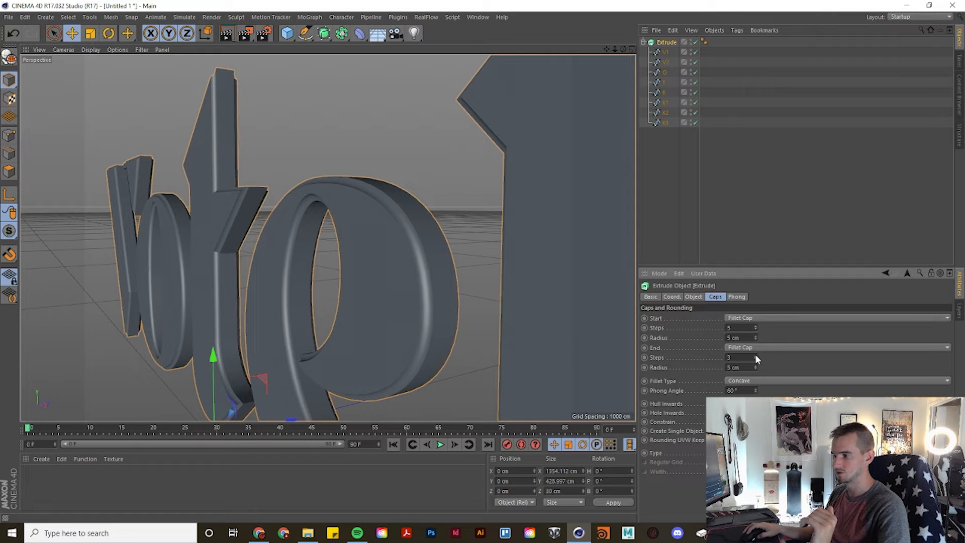
{"action": "scroll", "coordinate": [446, 296], "scroll_direction": "up", "scroll_amount": 5}
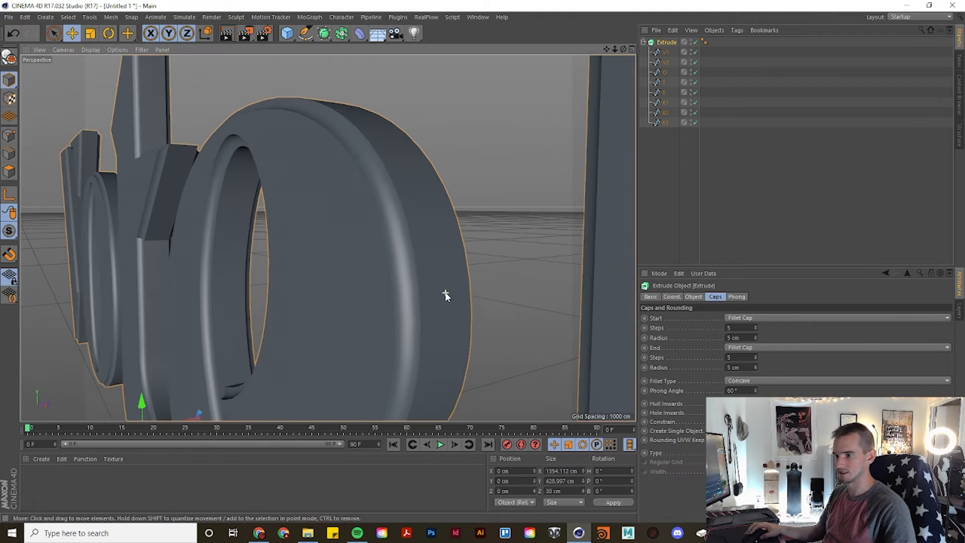
{"action": "scroll", "coordinate": [442, 294], "scroll_direction": "up", "scroll_amount": 1}
{"action": "left_click_drag", "start_coordinate": [401, 297], "coordinate": [336, 220], "text": "alt"}
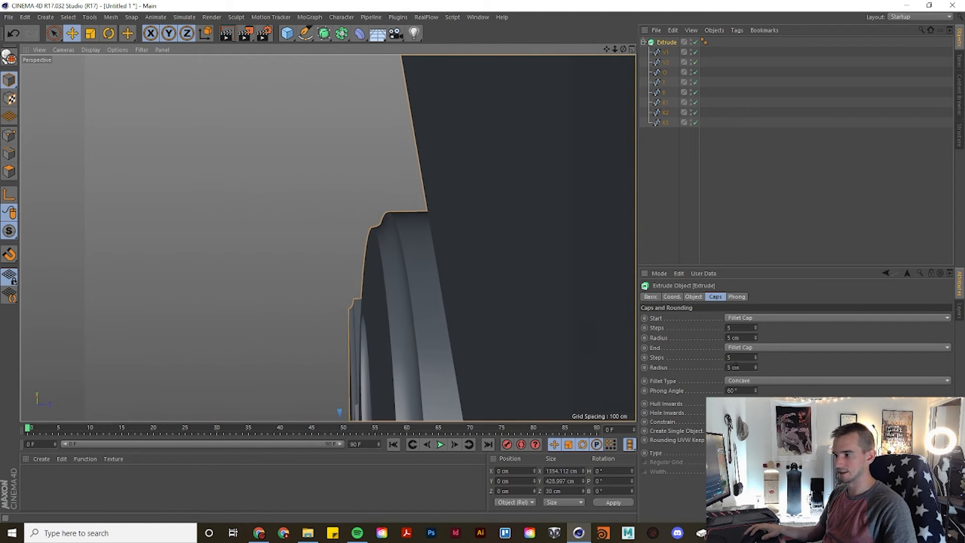
Increase the fillet steps of both the start and end caps to 8
{"action": "left_click", "coordinate": [755, 326]}
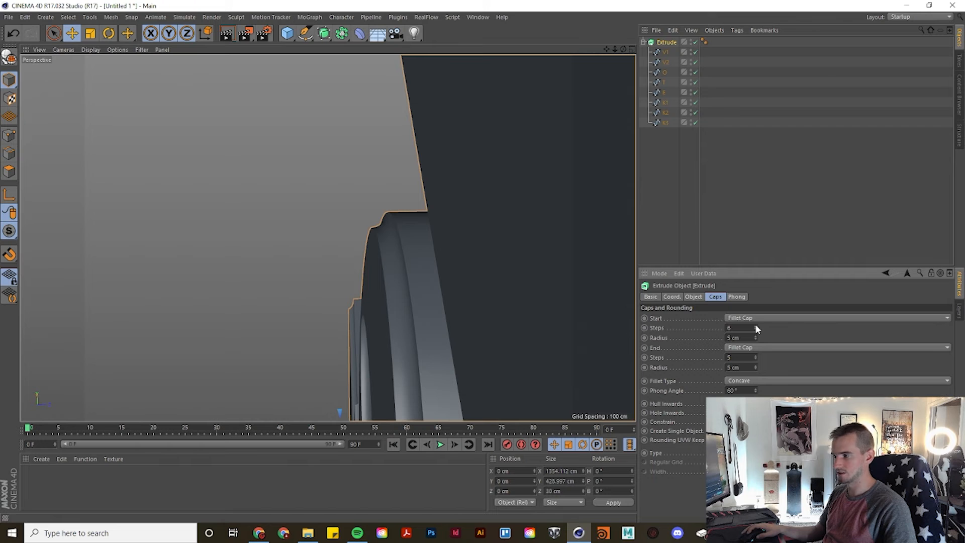
{"action": "left_click", "coordinate": [756, 355]}
{"action": "left_click", "coordinate": [756, 355]}
{"action": "scroll", "coordinate": [414, 253], "scroll_direction": "up", "scroll_amount": 4}
{"action": "scroll", "coordinate": [375, 257], "scroll_direction": "down", "scroll_amount": 8}
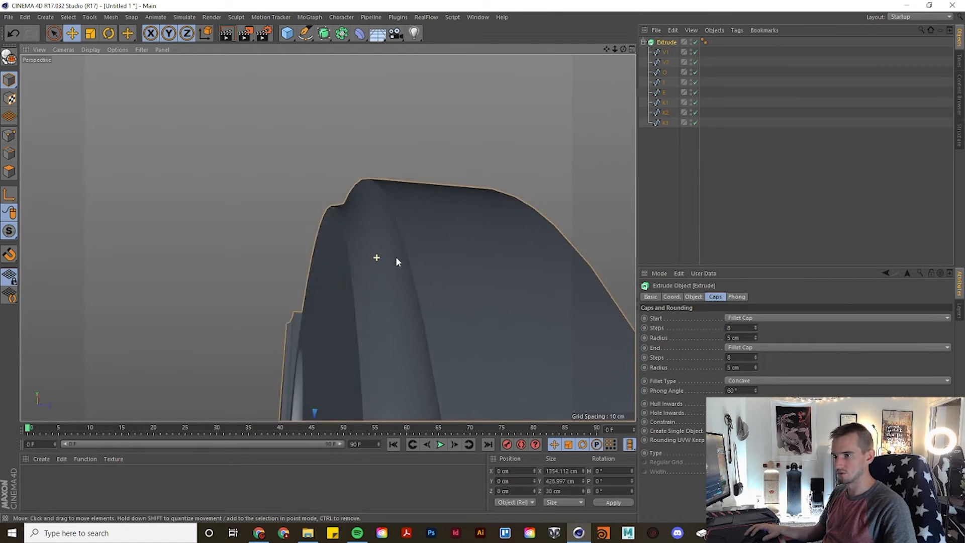
{"action": "scroll", "coordinate": [475, 317], "scroll_direction": "down", "scroll_amount": 3}
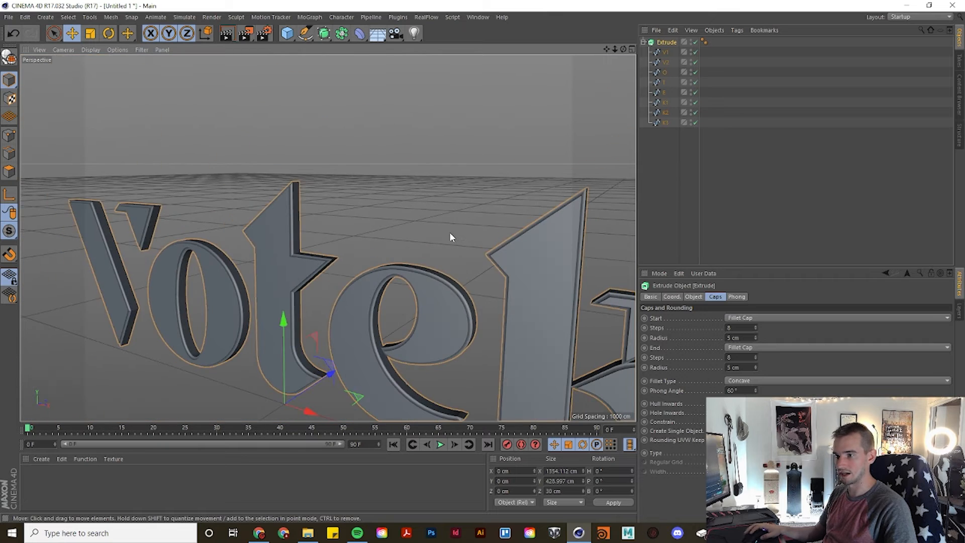
Set the Extrude object's Z movement to 80 cm to deepen the letters
{"action": "left_click", "coordinate": [449, 232]}
{"action": "scroll", "coordinate": [395, 267], "scroll_direction": "down", "scroll_amount": 4}
{"action": "left_click_drag", "start_coordinate": [372, 308], "coordinate": [431, 326], "text": "alt"}
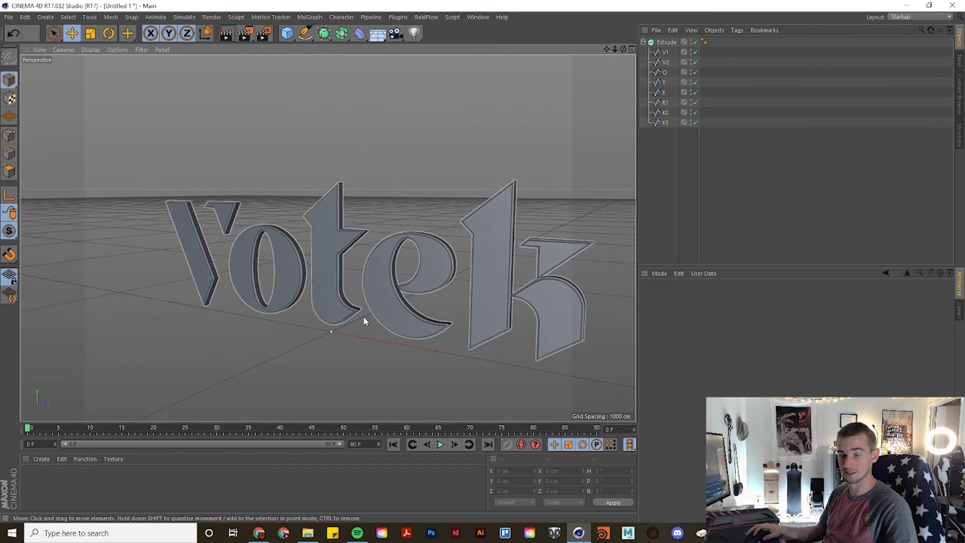
{"action": "left_click_drag", "start_coordinate": [362, 316], "coordinate": [362, 315], "text": "alt"}
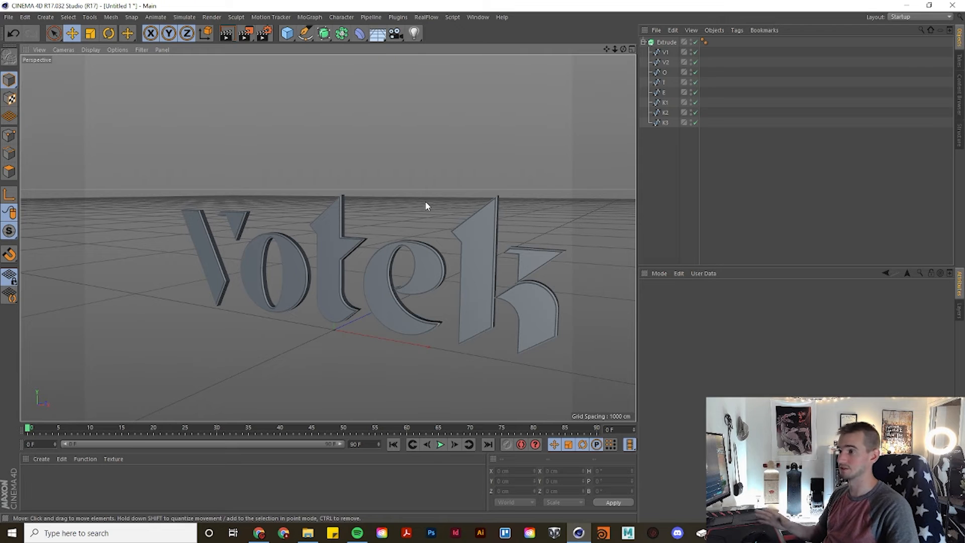
{"action": "left_click", "coordinate": [424, 241]}
{"action": "mouse_move", "coordinate": [423, 240]}
{"action": "left_mouse_down", "text": "alt"}
{"action": "mouse_move", "coordinate": [448, 271]}
{"action": "mouse_move", "coordinate": [239, 283]}
{"action": "mouse_move", "coordinate": [424, 263]}
{"action": "mouse_move", "coordinate": [410, 252]}
{"action": "left_mouse_up", "text": "alt"}
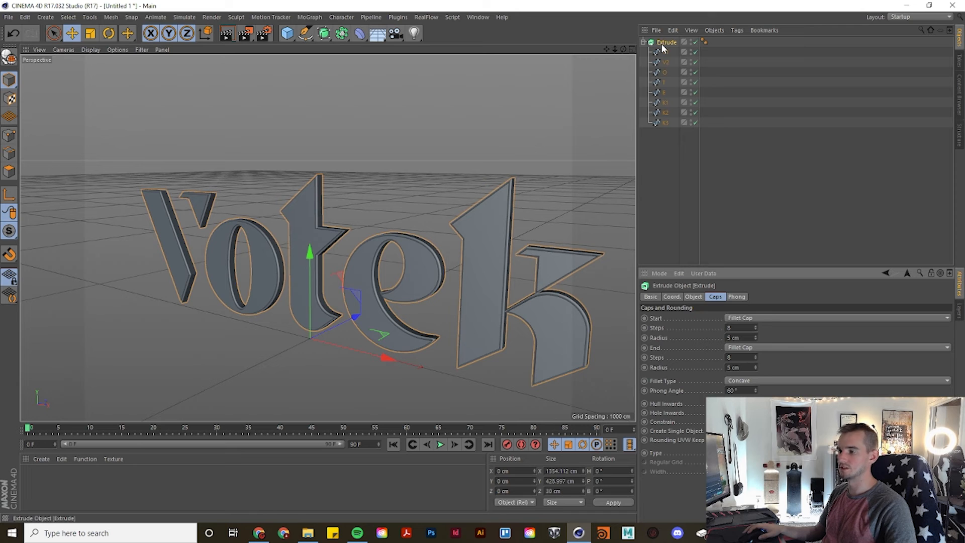
{"action": "left_click", "coordinate": [694, 298]}
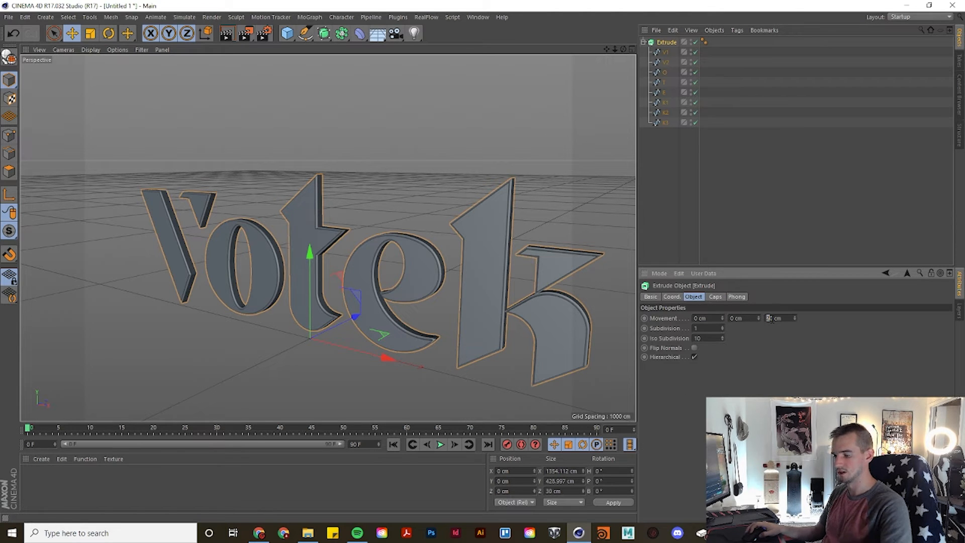
{"action": "type", "text": "8"}
{"action": "key", "text": "Return"}
{"action": "left_click", "coordinate": [426, 162]}
{"action": "mouse_move", "coordinate": [330, 264]}
{"action": "left_mouse_down", "text": "alt"}
{"action": "mouse_move", "coordinate": [502, 243]}
{"action": "mouse_move", "coordinate": [383, 259]}
{"action": "mouse_move", "coordinate": [317, 254]}
{"action": "left_mouse_up", "text": "alt"}
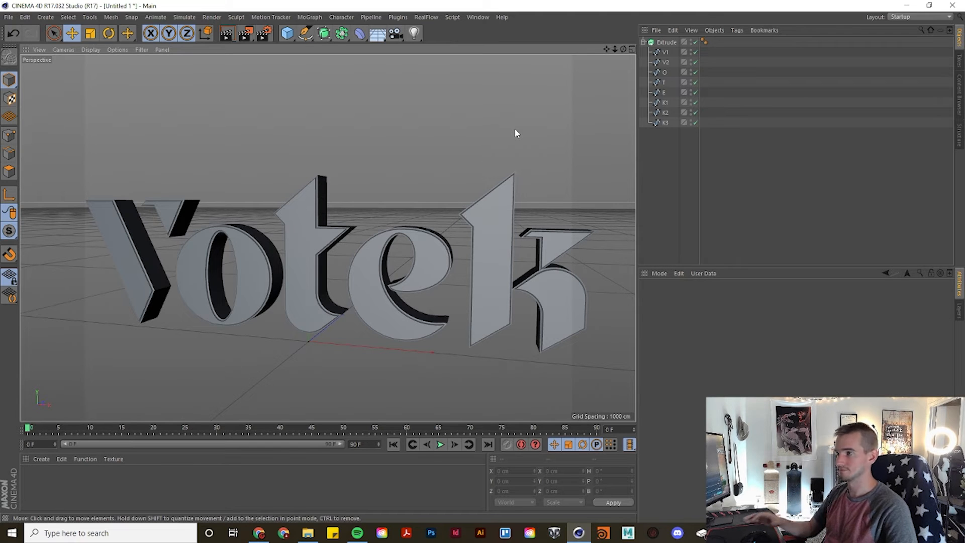
Collapse the Extrude hierarchy and create a polygon copy of it with Current State to Object
{"action": "left_click", "coordinate": [644, 43]}
{"action": "left_click", "coordinate": [663, 42]}
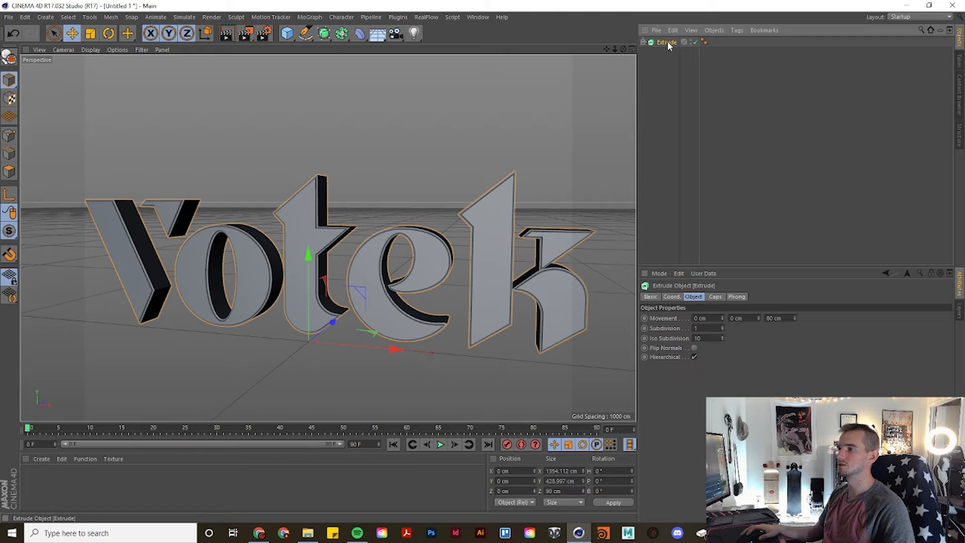
{"action": "right_click", "coordinate": [668, 41]}
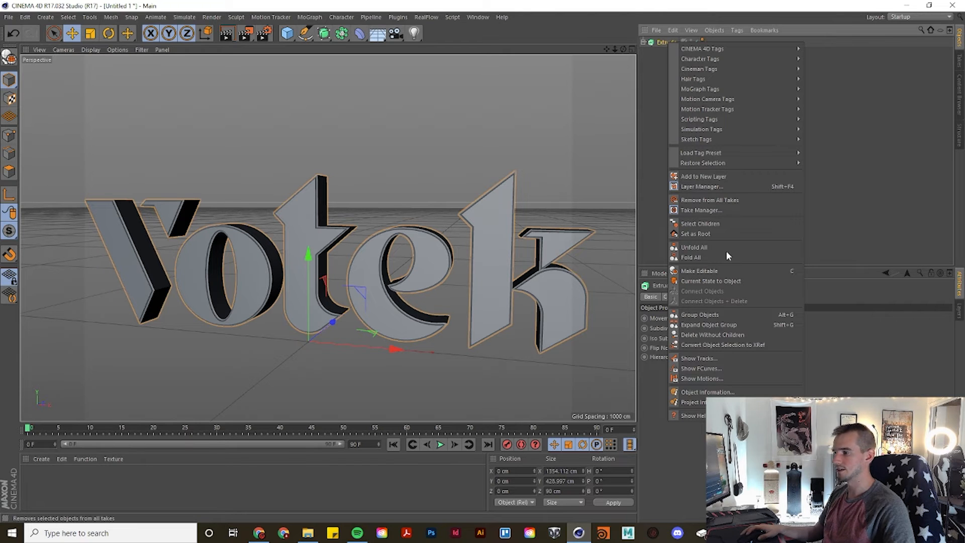
{"action": "left_click", "coordinate": [719, 281]}
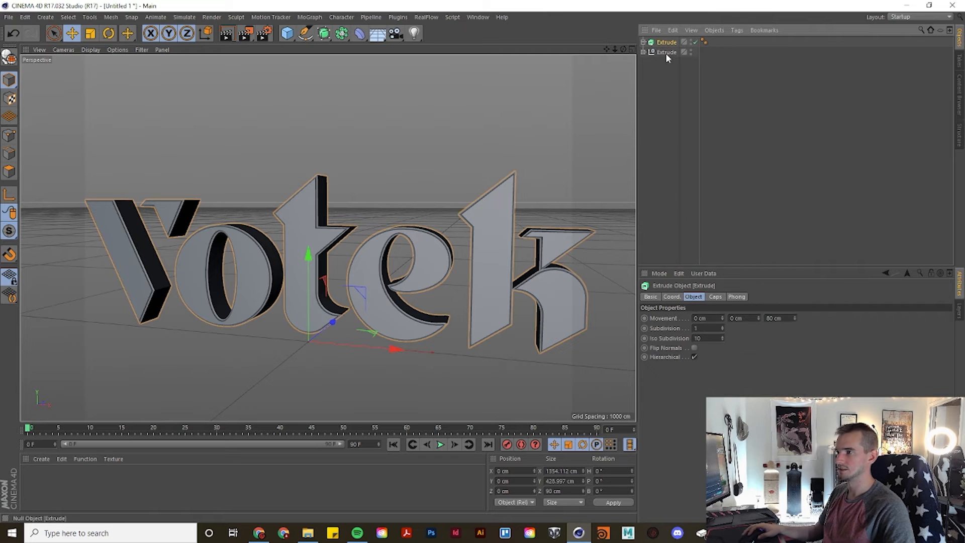
Hide the original Extrude object and move the new Extrude null above it
{"action": "left_click", "coordinate": [693, 42]}
{"action": "left_click_drag", "start_coordinate": [665, 52], "coordinate": [662, 38]}
Move all eight polygon letters out of the Extrude null to the root level and delete the leftover empty nulls
{"action": "left_click", "coordinate": [644, 42]}
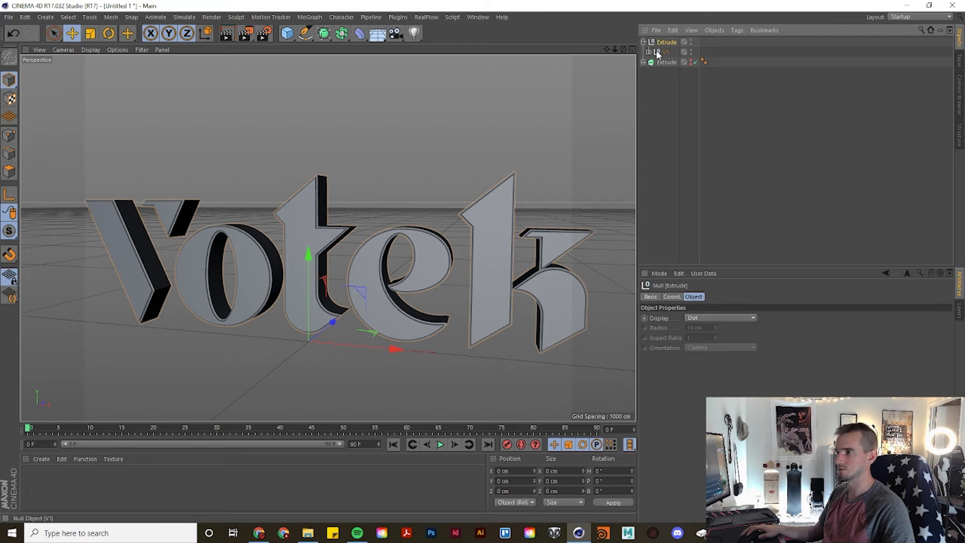
{"action": "left_click", "coordinate": [649, 52]}
{"action": "left_click", "coordinate": [665, 64]}
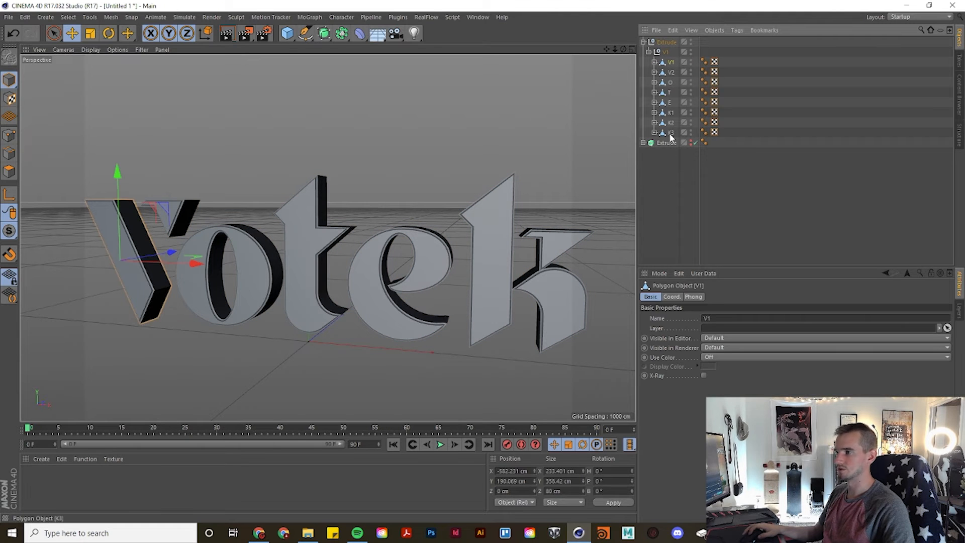
{"action": "left_click", "coordinate": [670, 134], "text": "shift"}
{"action": "left_click_drag", "start_coordinate": [667, 64], "coordinate": [670, 40]}
{"action": "left_click", "coordinate": [665, 123]}
{"action": "left_click", "coordinate": [665, 132], "text": "shift"}
{"action": "key", "text": "Delete"}
{"action": "left_click", "coordinate": [660, 42]}
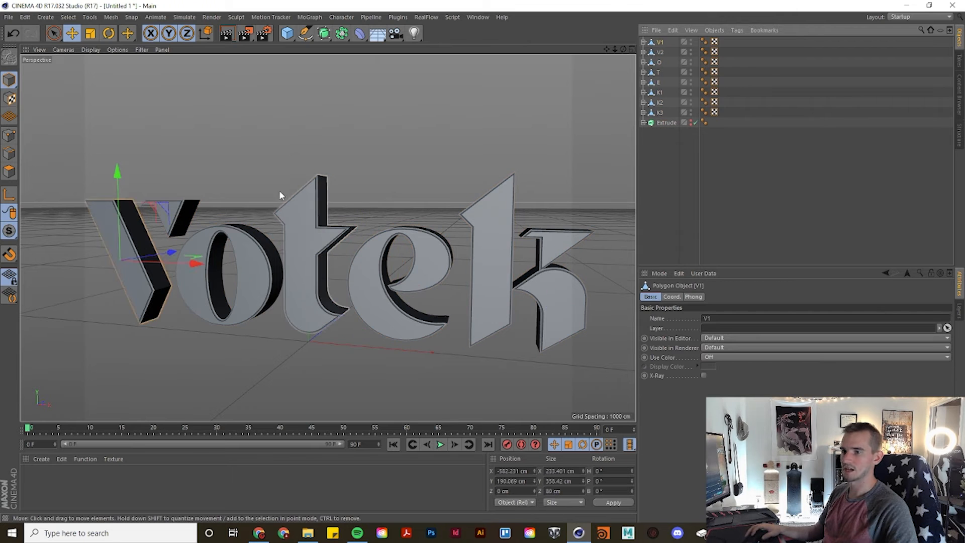
Set the viewport display to Gouraud Shading (Lines) and inspect the mesh lines along the letters' filleted edges
{"action": "left_click_drag", "start_coordinate": [300, 185], "coordinate": [168, 249], "text": "alt"}
{"action": "scroll", "coordinate": [171, 247], "scroll_direction": "up", "scroll_amount": 5}
{"action": "left_click_drag", "start_coordinate": [229, 258], "coordinate": [293, 266], "text": "alt"}
{"action": "left_click", "coordinate": [90, 50]}
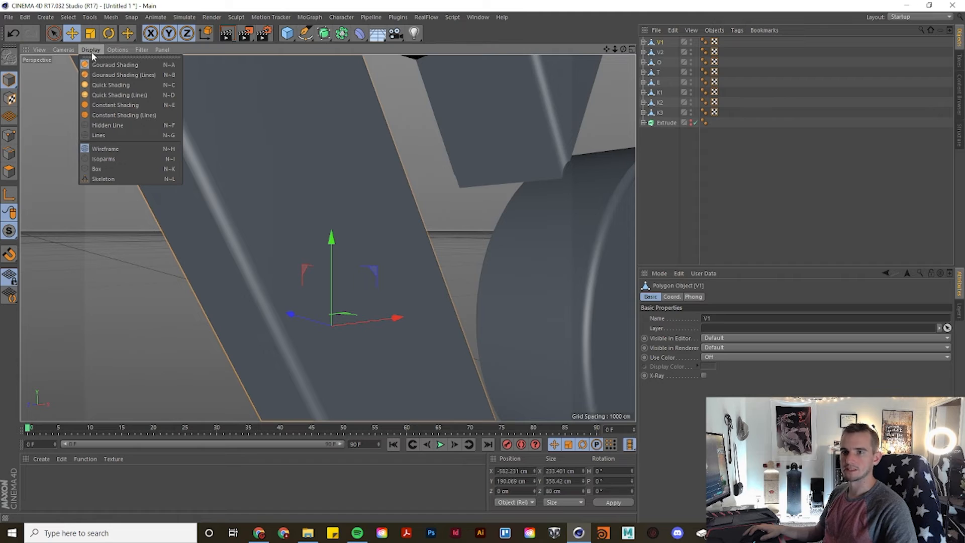
{"action": "left_click", "coordinate": [102, 75]}
{"action": "scroll", "coordinate": [243, 275], "scroll_direction": "up", "scroll_amount": 3}
{"action": "scroll", "coordinate": [242, 276], "scroll_direction": "down", "scroll_amount": 10}
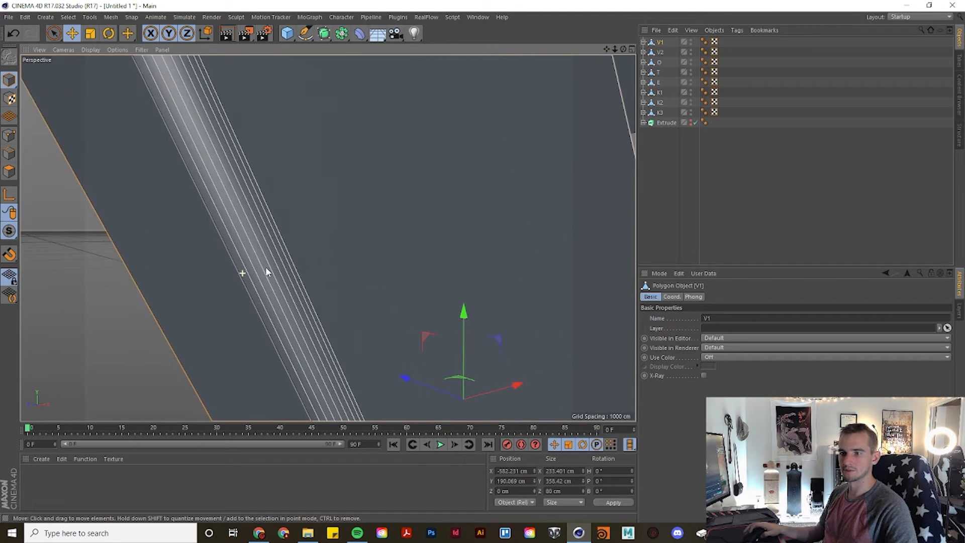
{"action": "scroll", "coordinate": [430, 213], "scroll_direction": "up", "scroll_amount": 5}
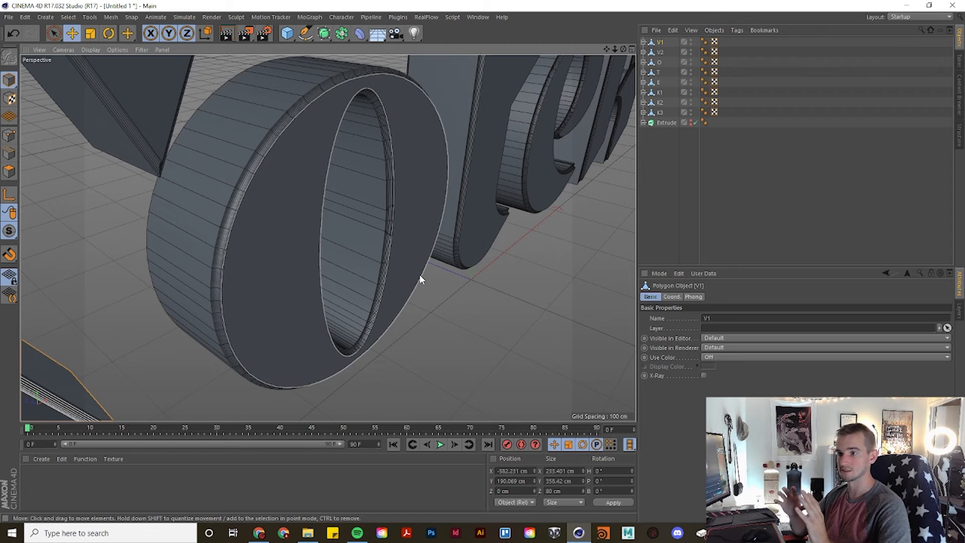
{"action": "scroll", "coordinate": [420, 280], "scroll_direction": "down", "scroll_amount": 3}
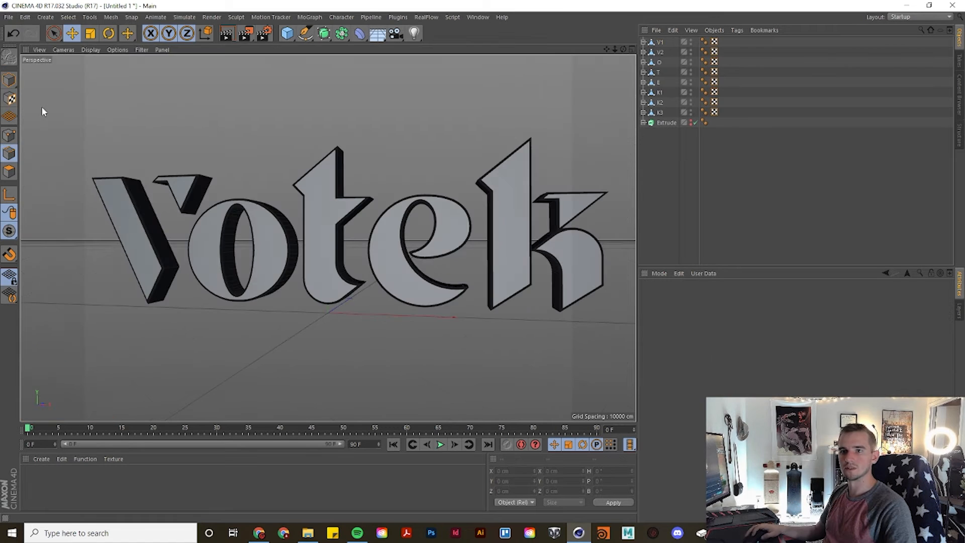
Save the project in the Video 14 folder as VOtec 3D Logo
{"action": "key", "text": "ctrl+s"}
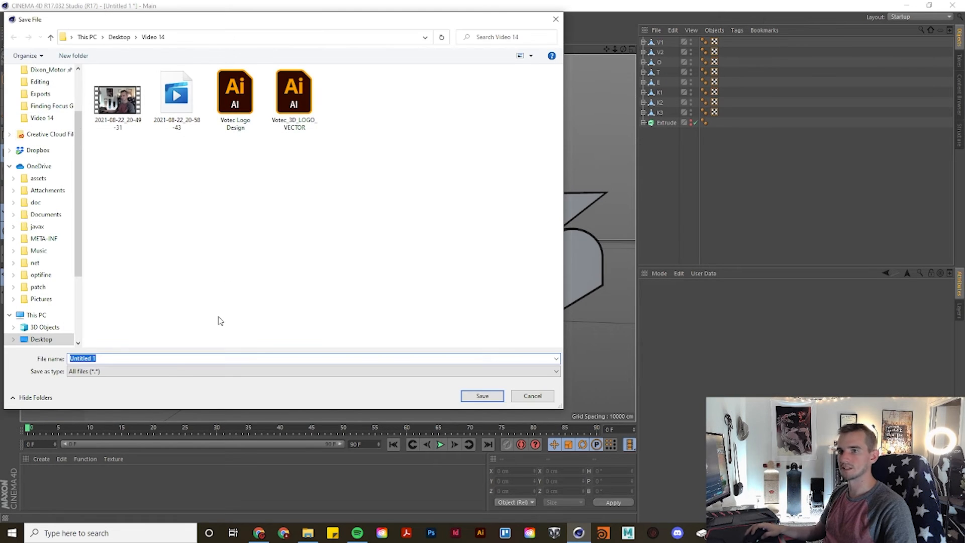
{"action": "type", "text": "VOtec 3D Logo"}
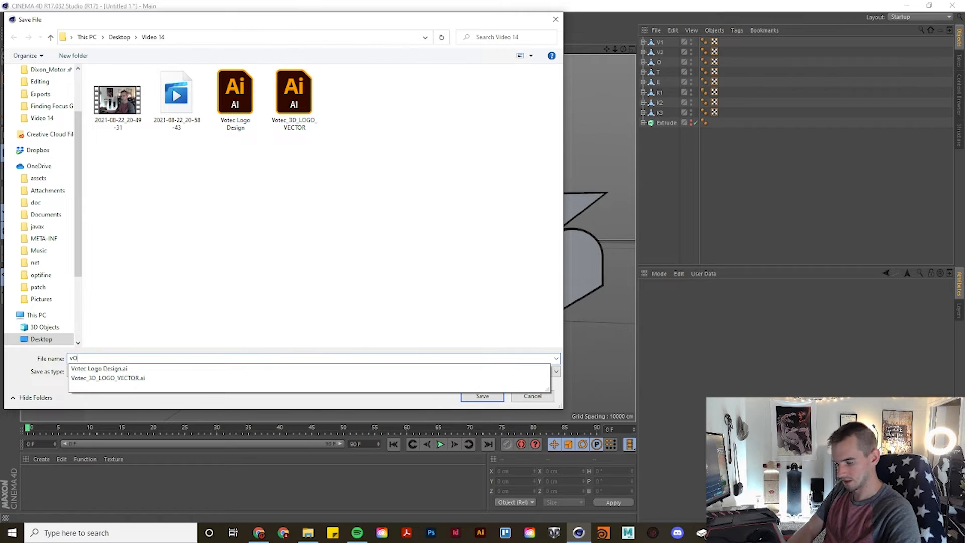
{"action": "key", "text": "Return"}
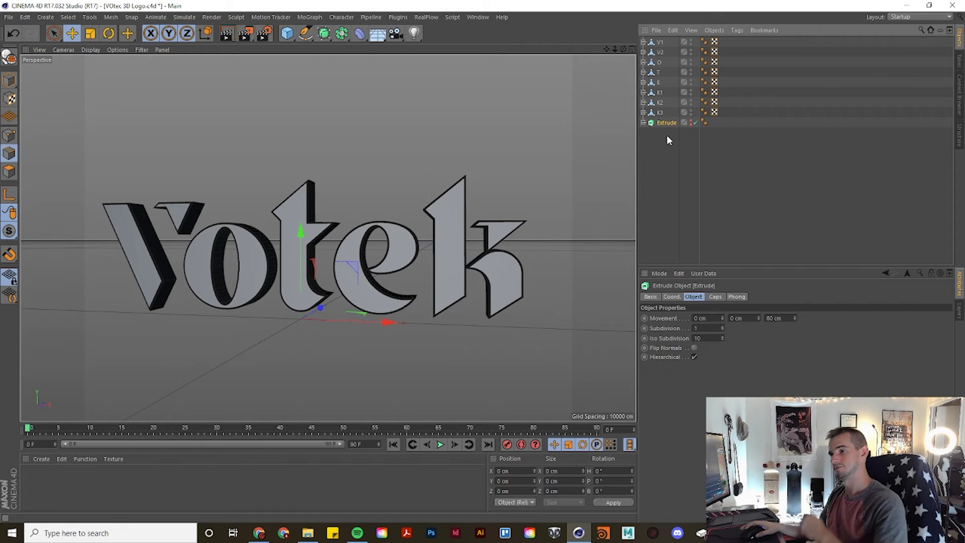
Add a null object and group the eight letter objects, V1 through K3, under it
{"action": "left_click", "coordinate": [287, 33]}
{"action": "left_click", "coordinate": [319, 46]}
{"action": "left_click", "coordinate": [659, 52]}
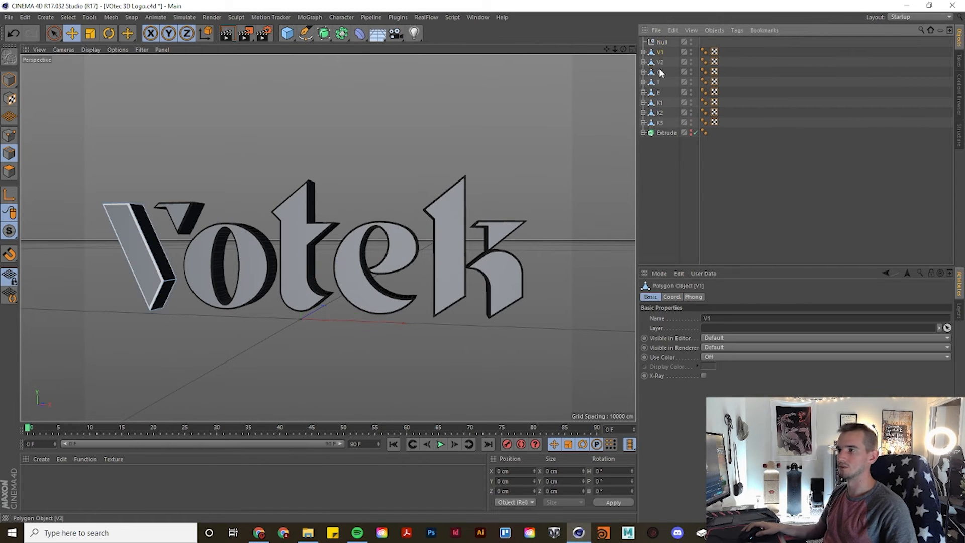
{"action": "left_click", "coordinate": [661, 124], "text": "shift"}
{"action": "left_click_drag", "start_coordinate": [661, 54], "coordinate": [663, 43]}
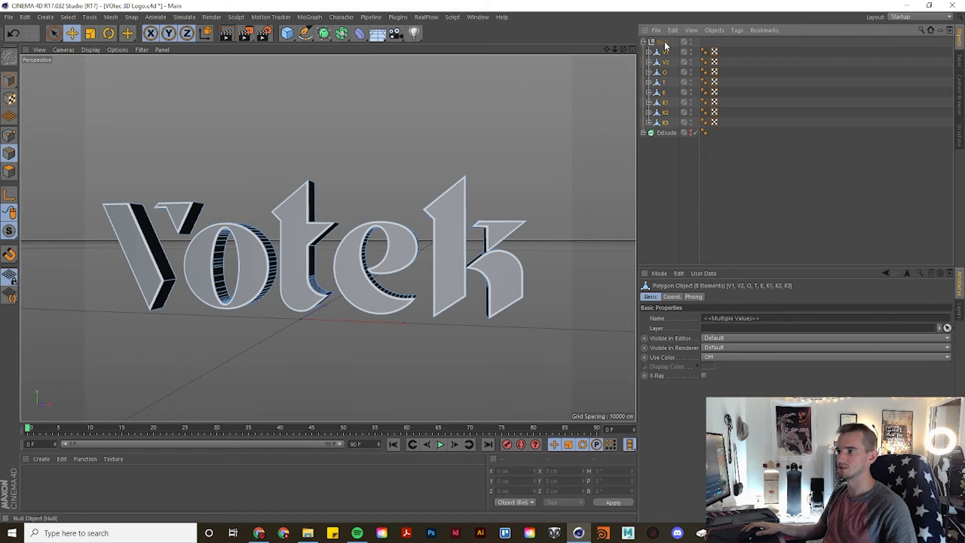
Rename the letters' parent null as Votec Logo and collapse its hierarchy
{"action": "left_click", "coordinate": [663, 42]}
{"action": "type", "text": "Votec Logo"}
{"action": "key", "text": "Return"}
{"action": "left_click", "coordinate": [644, 42]}
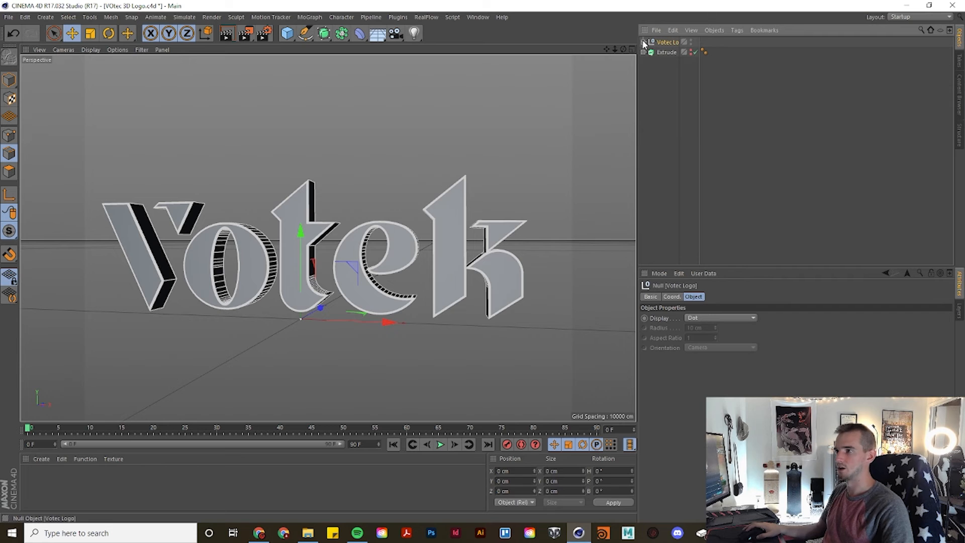
{"action": "left_click", "coordinate": [670, 120]}
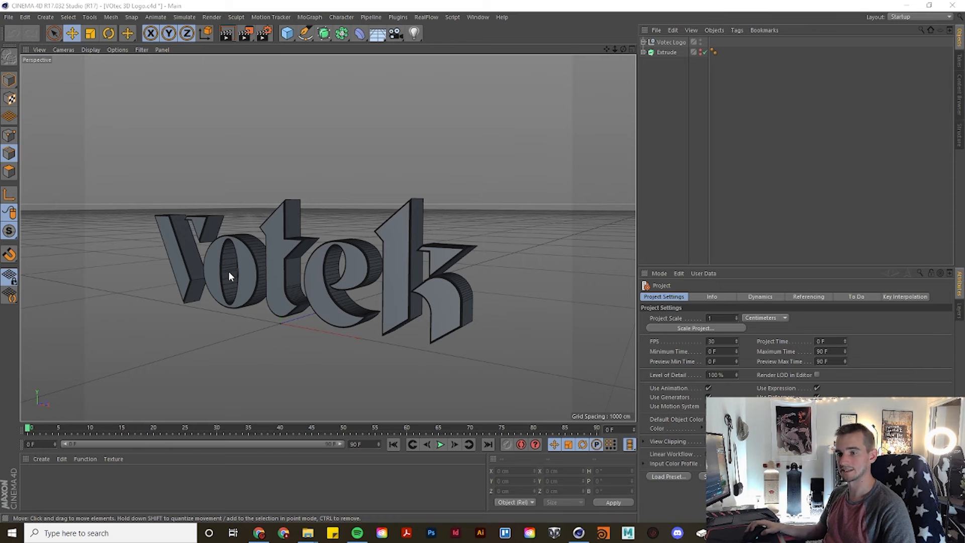
Create a new material and add a Reflection (Legacy) layer to its reflectance channel
{"action": "left_click", "coordinate": [42, 459]}
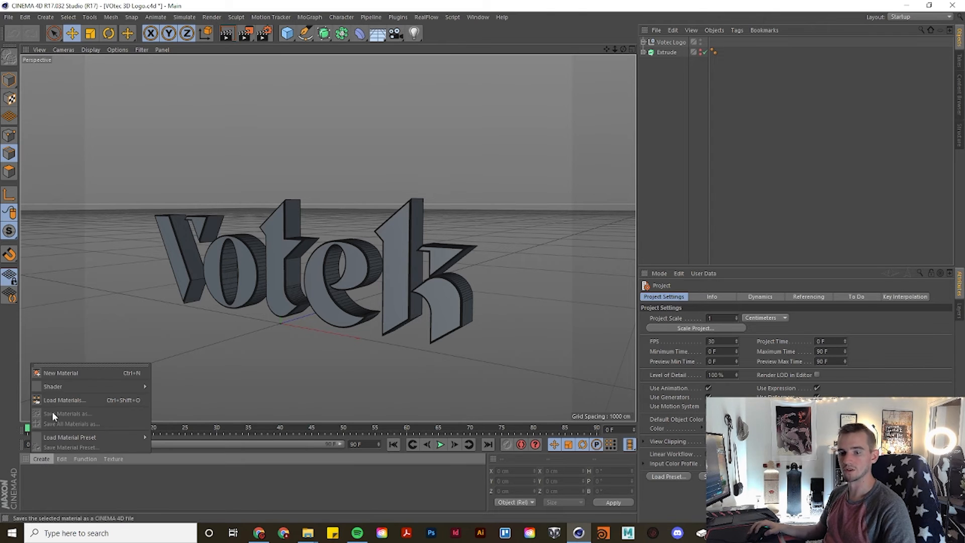
{"action": "left_click", "coordinate": [67, 374]}
{"action": "double_click", "coordinate": [34, 483]}
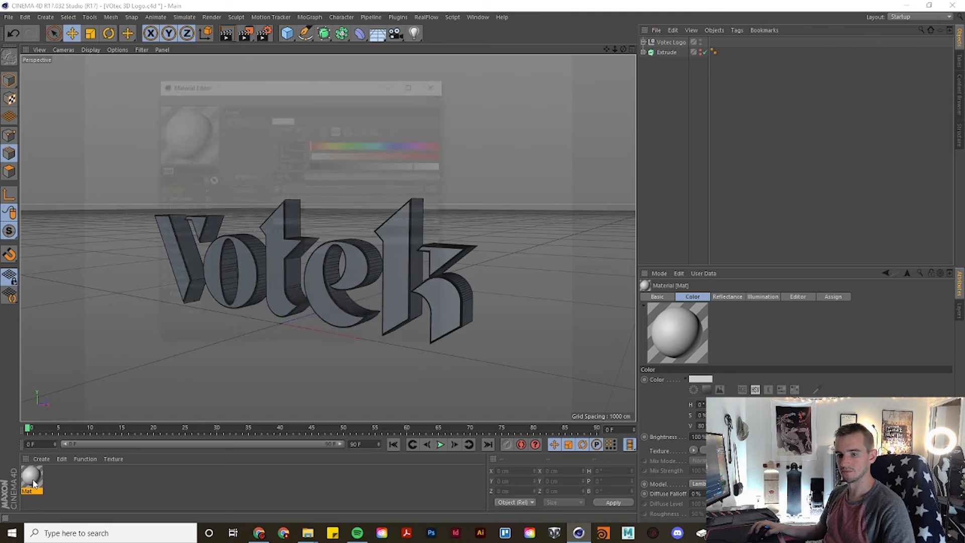
{"action": "left_click_drag", "start_coordinate": [276, 93], "coordinate": [548, 94]}
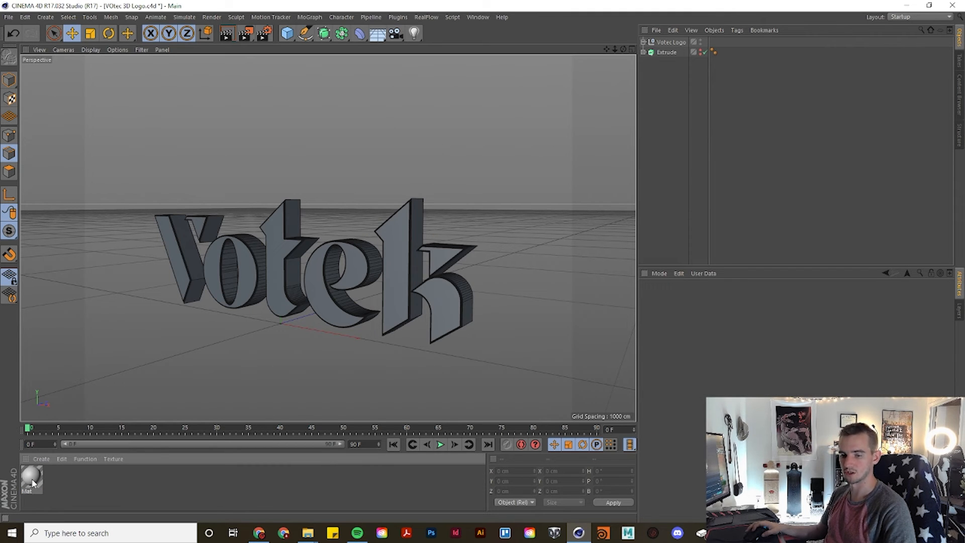
{"action": "double_click", "coordinate": [33, 483]}
{"action": "left_click", "coordinate": [175, 210]}
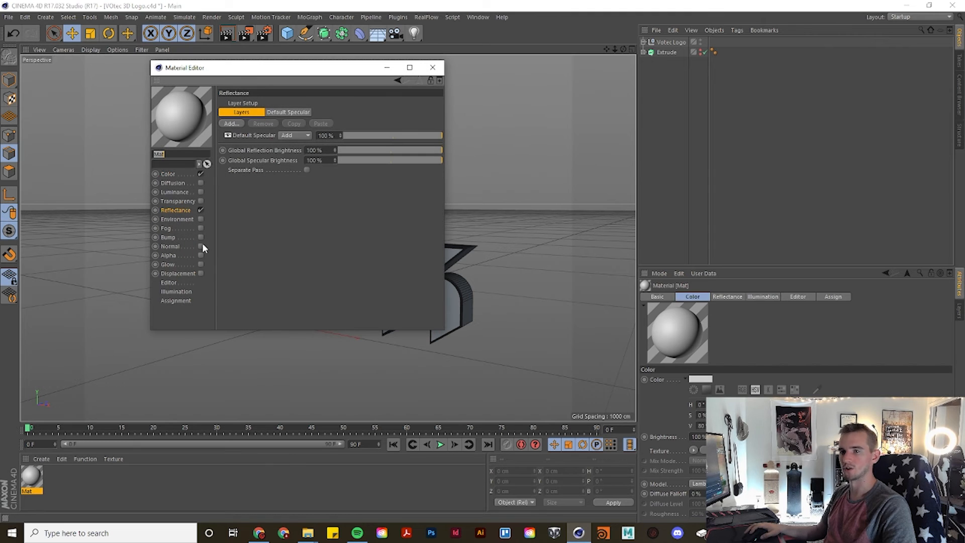
{"action": "left_click", "coordinate": [179, 200]}
{"action": "left_click", "coordinate": [177, 211]}
{"action": "left_click", "coordinate": [233, 123]}
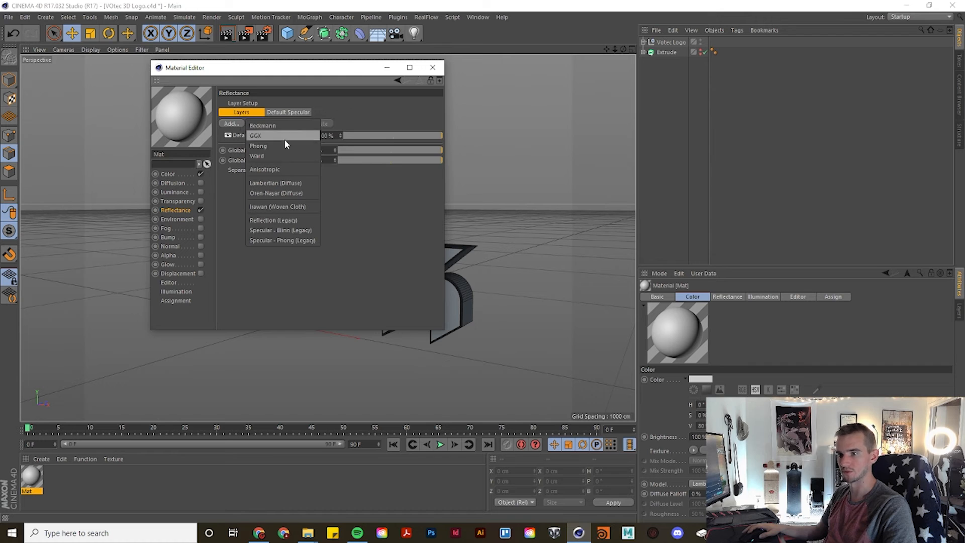
{"action": "left_click", "coordinate": [273, 220]}
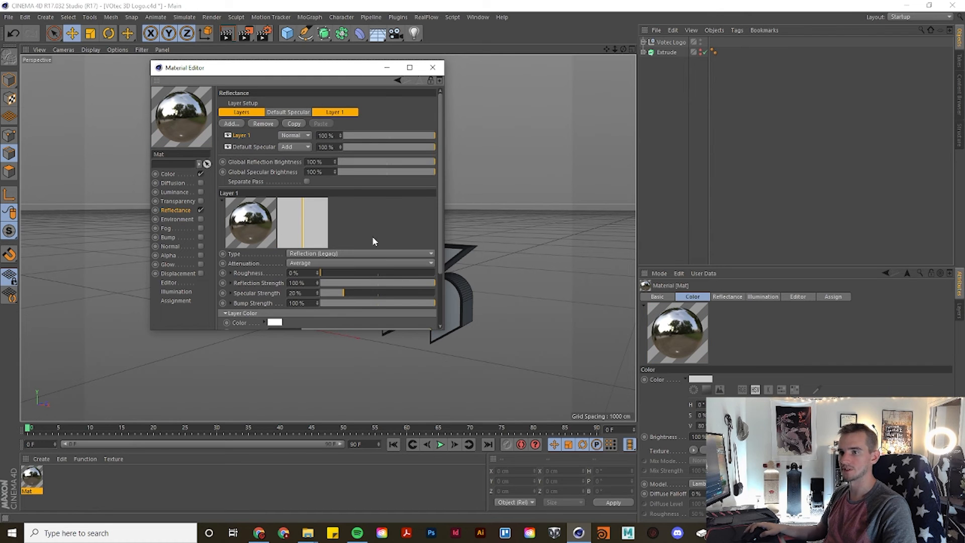
Set the reflection layer's roughness to 12%, reflection strength to 33% and specular strength to 31%
{"action": "left_click", "coordinate": [359, 283]}
{"action": "left_click", "coordinate": [355, 293]}
{"action": "left_click", "coordinate": [334, 273]}
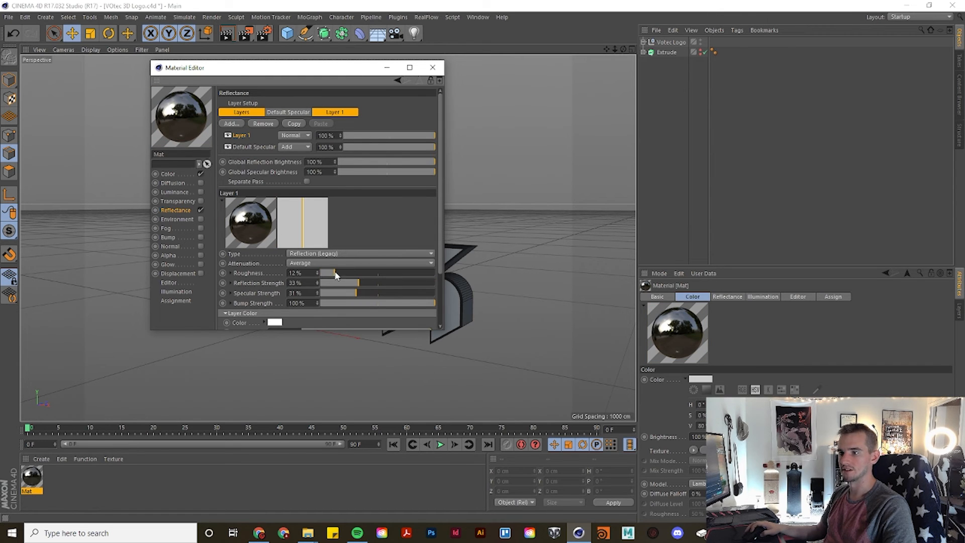
Change the material's color to a dark blue
{"action": "left_click", "coordinate": [361, 163]}
{"action": "left_click", "coordinate": [361, 171]}
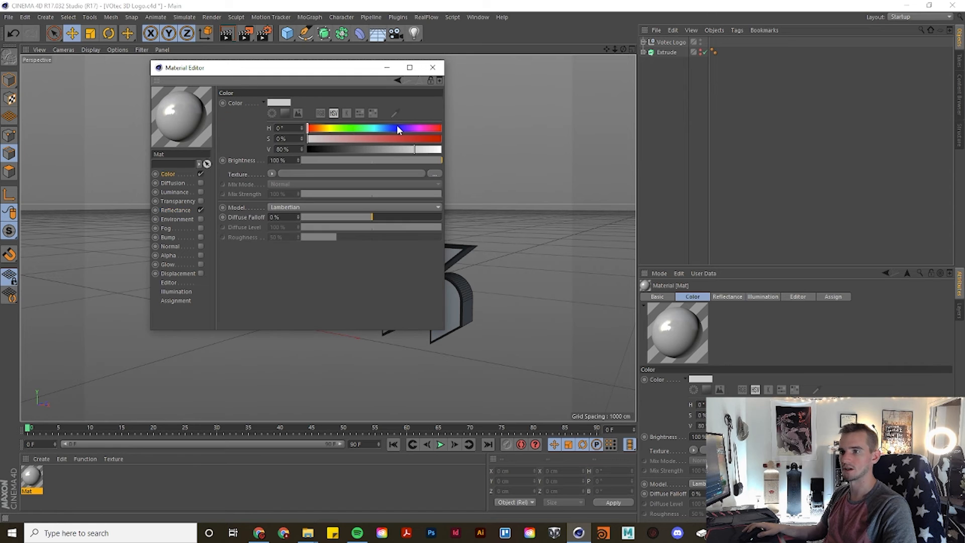
{"action": "left_click", "coordinate": [391, 128]}
{"action": "left_click", "coordinate": [378, 139]}
{"action": "mouse_move", "coordinate": [352, 149]}
{"action": "left_mouse_down"}
{"action": "mouse_move", "coordinate": [342, 148]}
{"action": "mouse_move", "coordinate": [361, 148]}
{"action": "left_mouse_up"}
Close the material editor and apply the blue material to the Votec Logo null
{"action": "left_click", "coordinate": [431, 68]}
{"action": "left_click_drag", "start_coordinate": [39, 478], "coordinate": [672, 42]}
{"action": "left_click_drag", "start_coordinate": [355, 236], "coordinate": [385, 280], "text": "alt"}
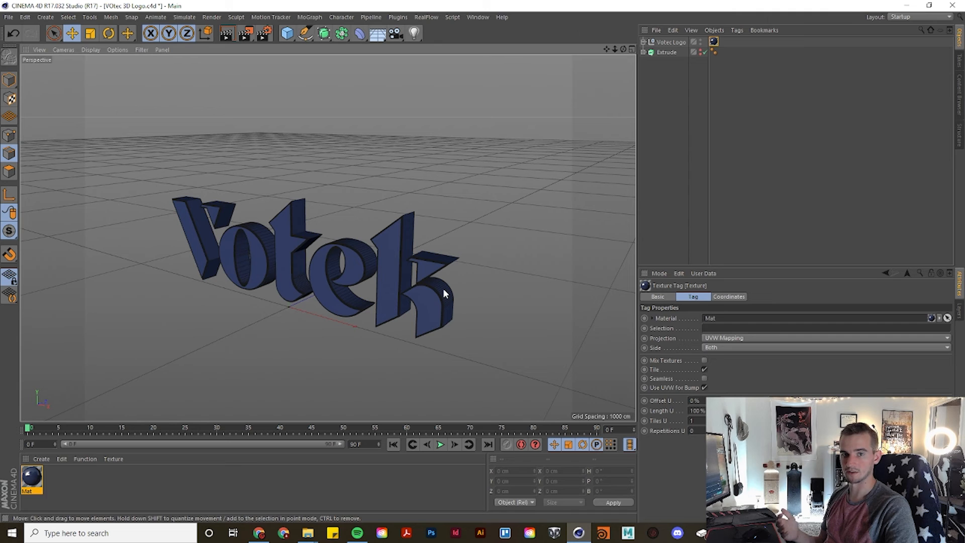
Delete the blue material from the project
{"action": "left_click", "coordinate": [711, 42]}
{"action": "left_click", "coordinate": [714, 43]}
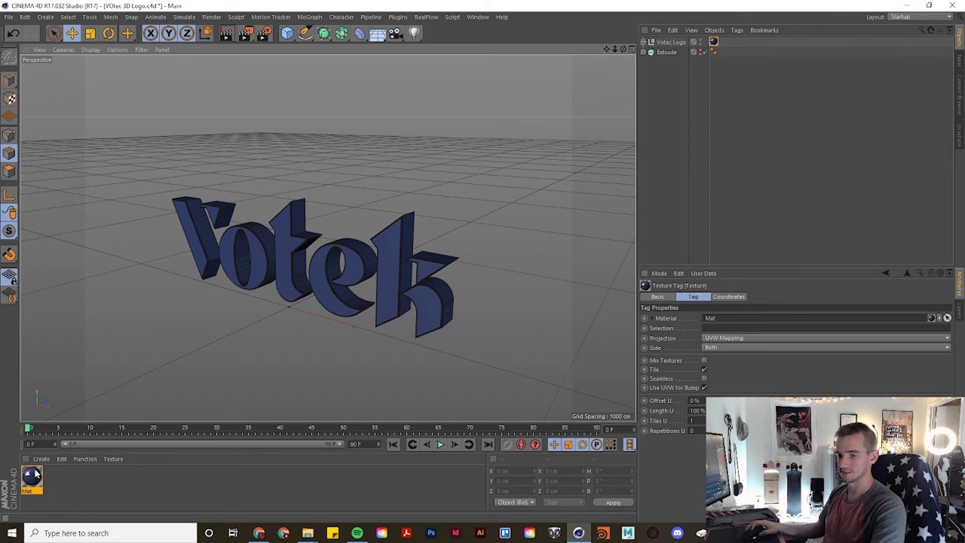
{"action": "key", "text": "Delete"}
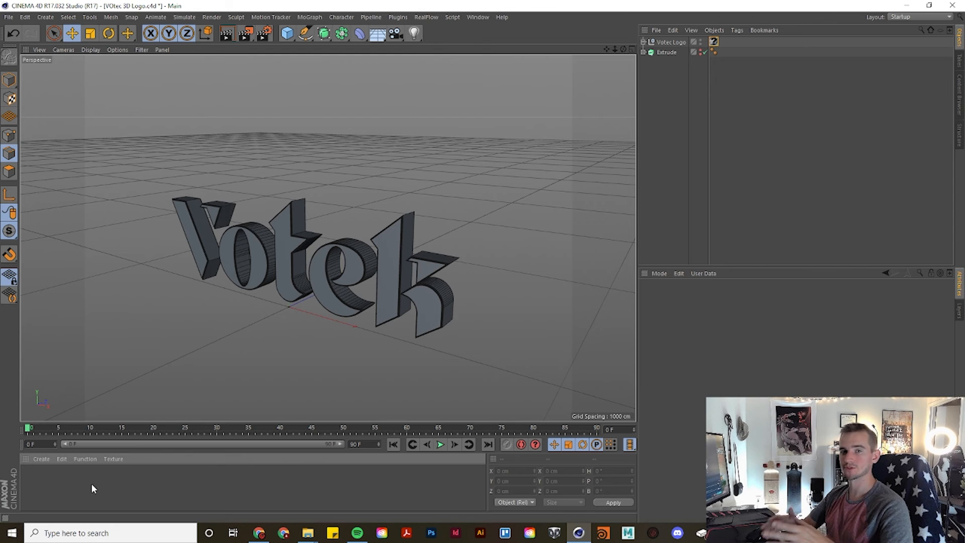
Save the current state of the logo project
{"action": "left_click", "coordinate": [12, 18]}
{"action": "left_click", "coordinate": [36, 98]}
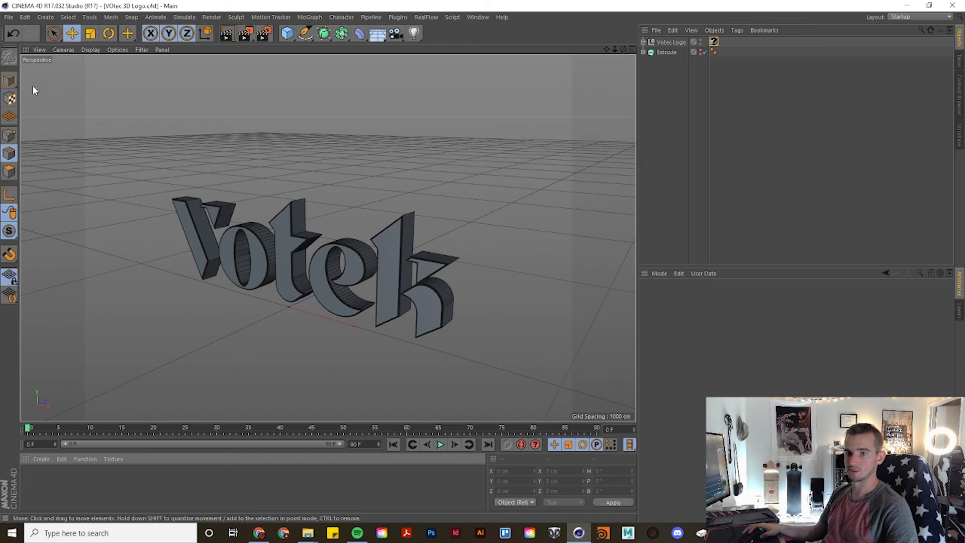
Export the logo as a Wavefront OBJ named Votec 3D Logo with the existing export settings, and check it in the Video 14 folder
{"action": "left_click", "coordinate": [9, 18]}
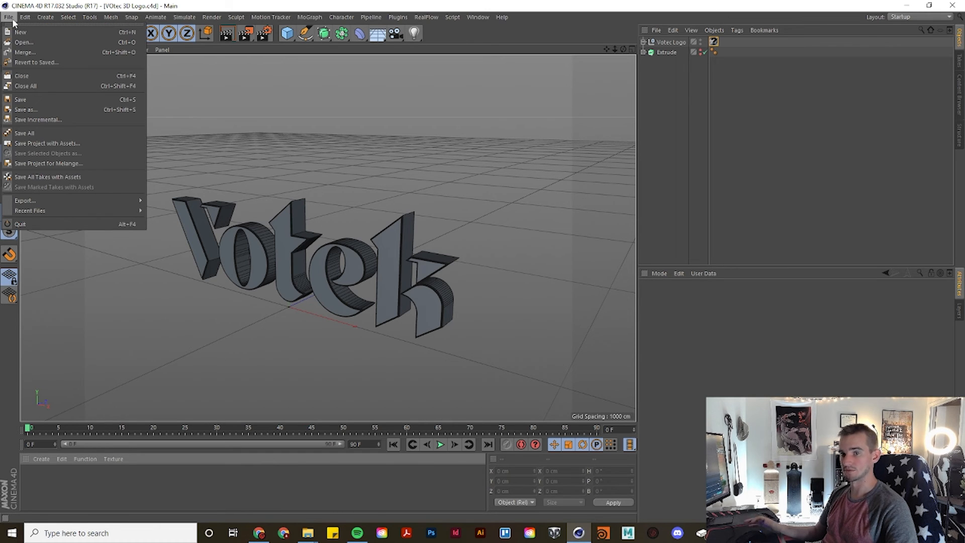
{"action": "mouse_move", "coordinate": [54, 204]}
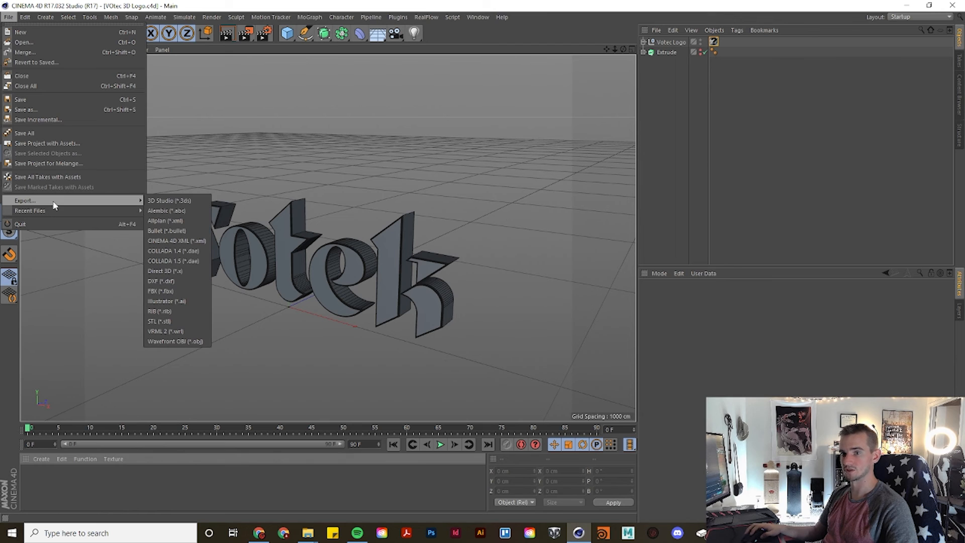
{"action": "left_click", "coordinate": [181, 340]}
{"action": "left_click", "coordinate": [77, 358]}
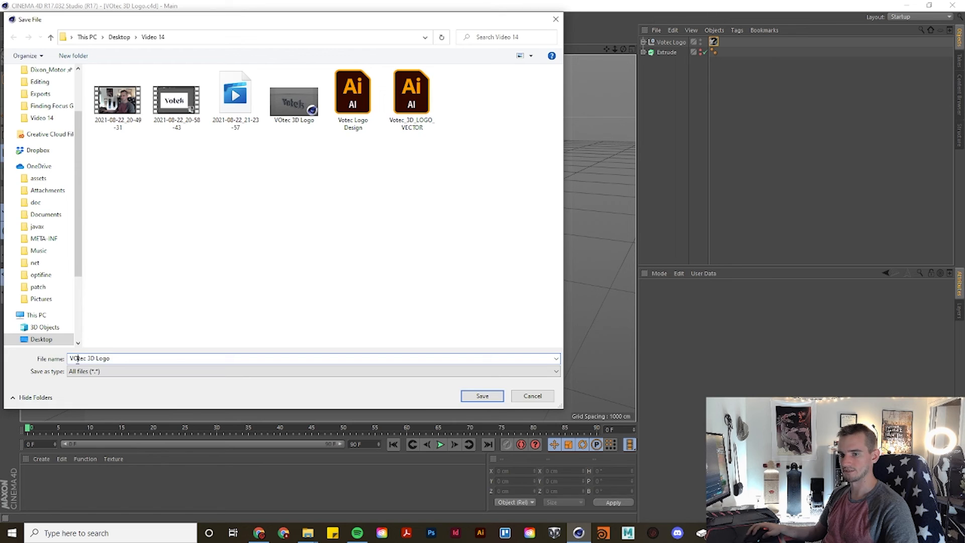
{"action": "left_click", "coordinate": [482, 396]}
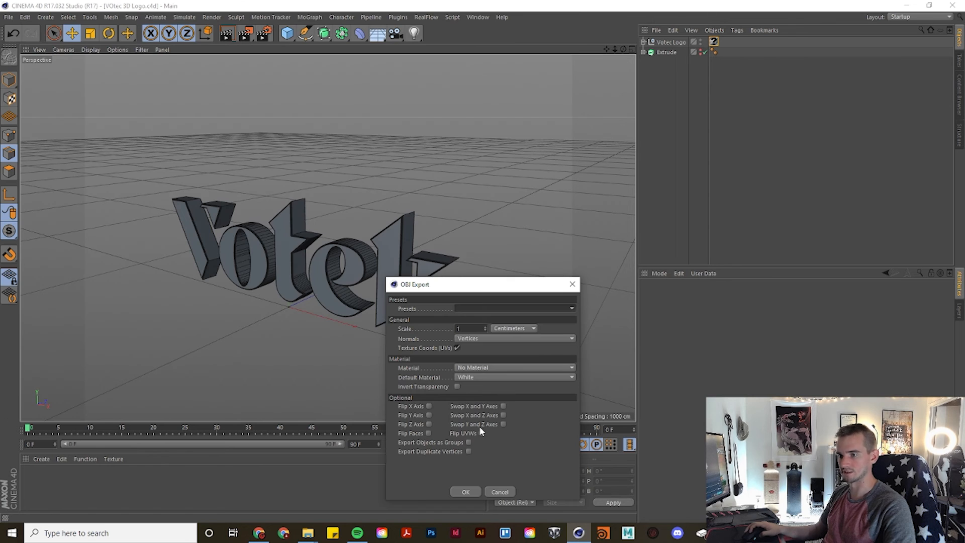
{"action": "left_click", "coordinate": [463, 492]}
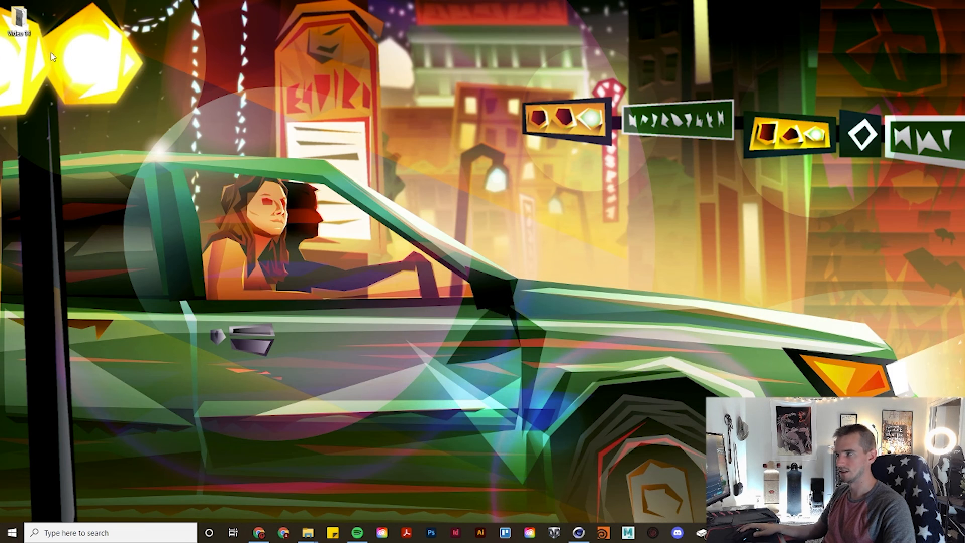
{"action": "double_click", "coordinate": [19, 20]}
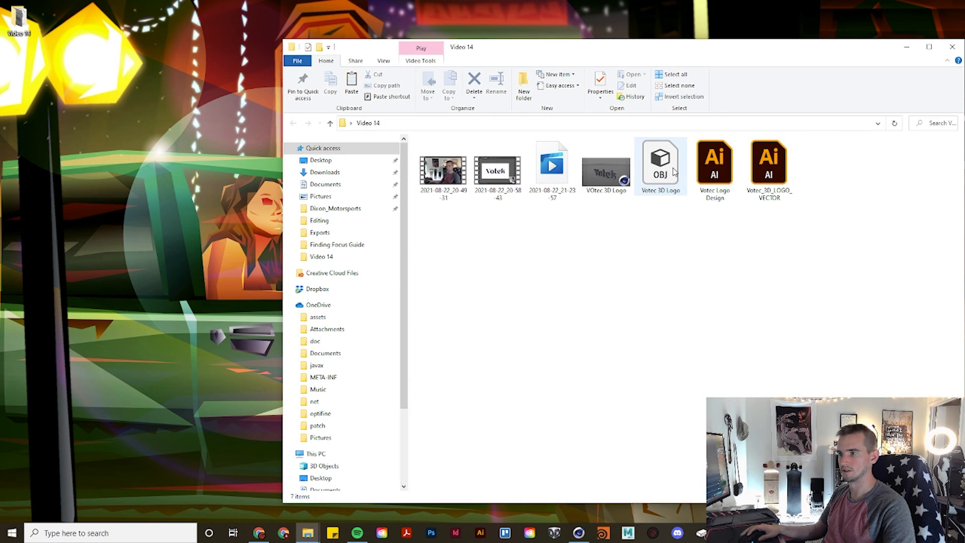
Return to Cinema 4D and export the logo in FBX and STL formats as Votec 3D Logo
{"action": "left_click", "coordinate": [581, 534]}
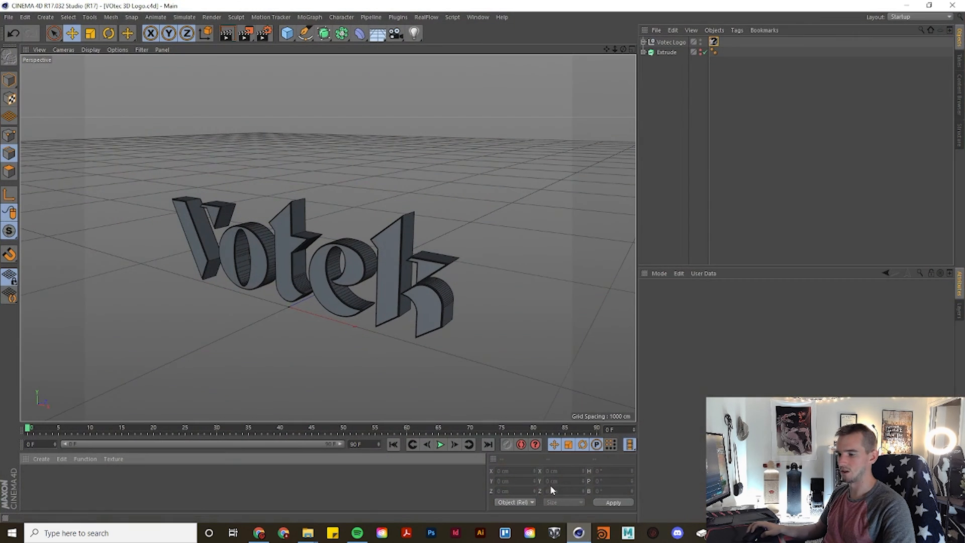
{"action": "left_click", "coordinate": [9, 17]}
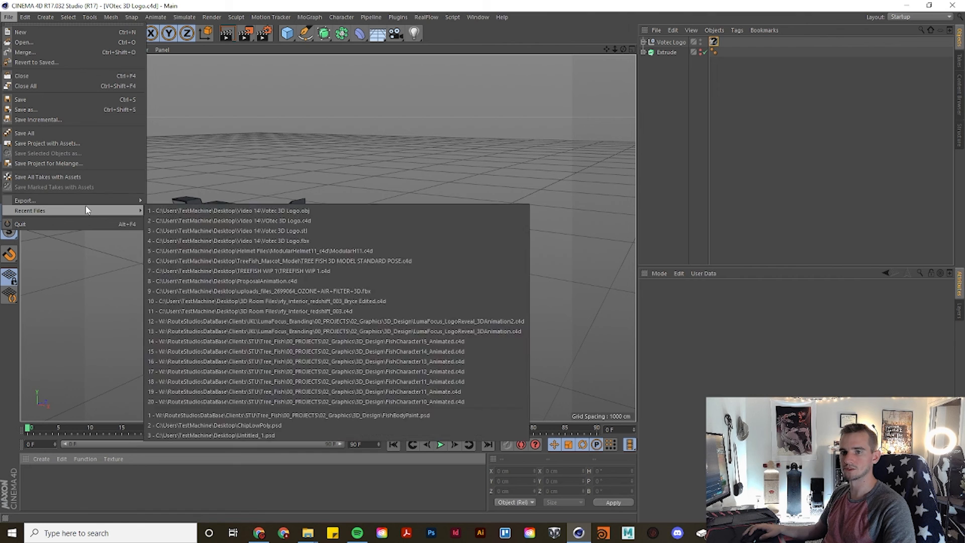
{"action": "mouse_move", "coordinate": [86, 201]}
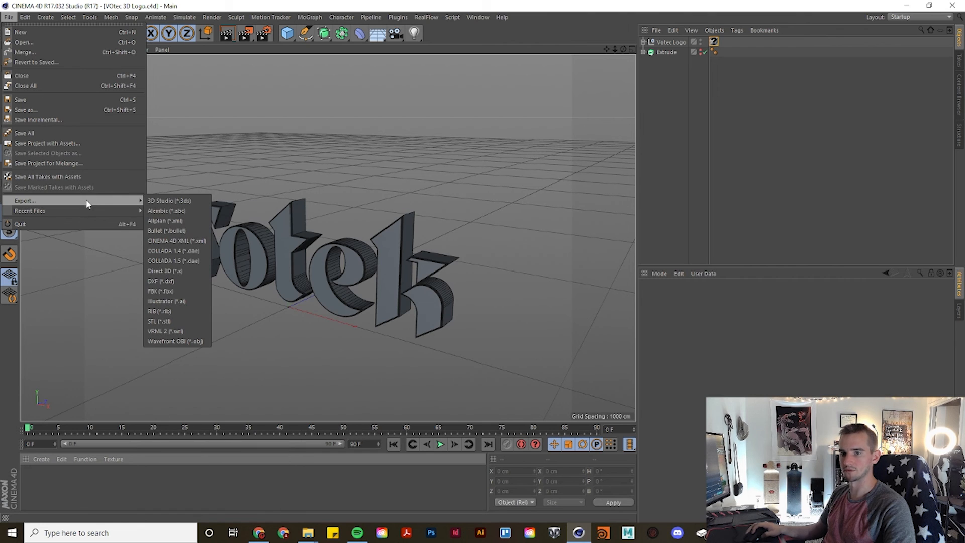
{"action": "left_click", "coordinate": [179, 292]}
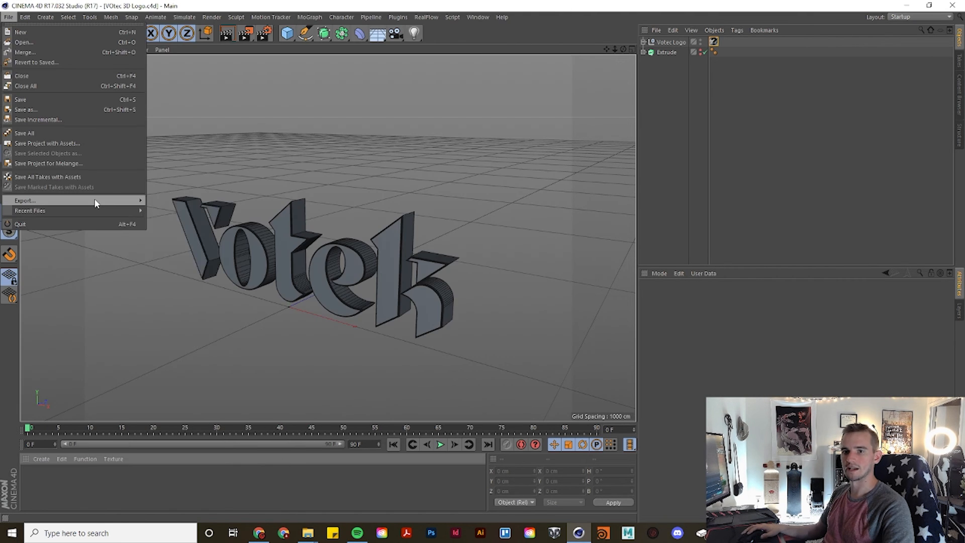
{"action": "mouse_move", "coordinate": [101, 201]}
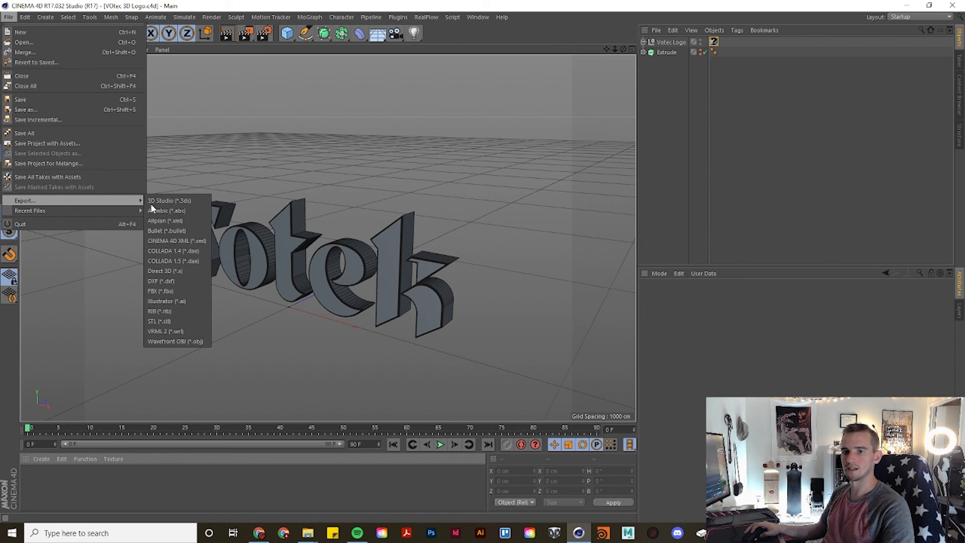
{"action": "left_click", "coordinate": [183, 321]}
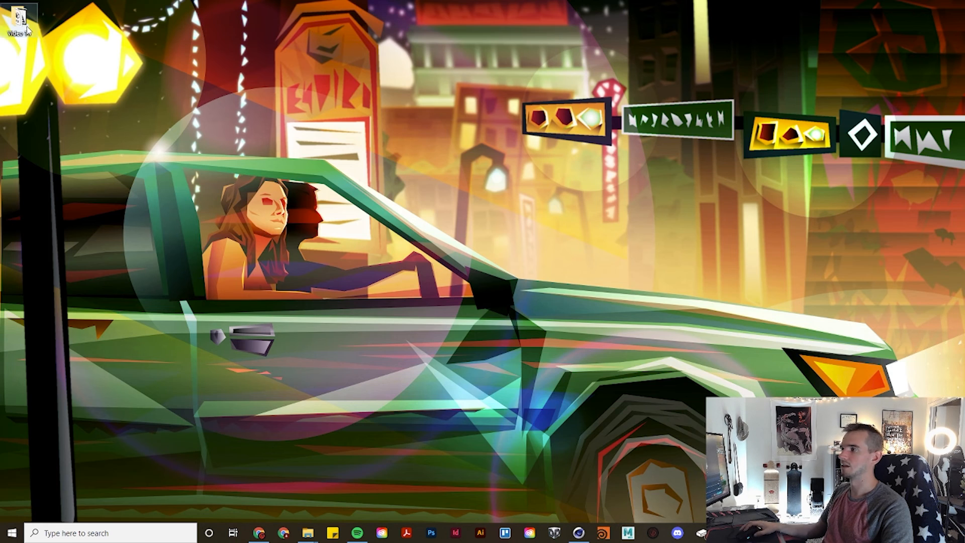
Open the Video 14 desktop folder and examine the exported logo files
{"action": "double_click", "coordinate": [22, 25]}
{"action": "left_click_drag", "start_coordinate": [623, 53], "coordinate": [456, 21]}
{"action": "left_click_drag", "start_coordinate": [620, 201], "coordinate": [544, 182]}
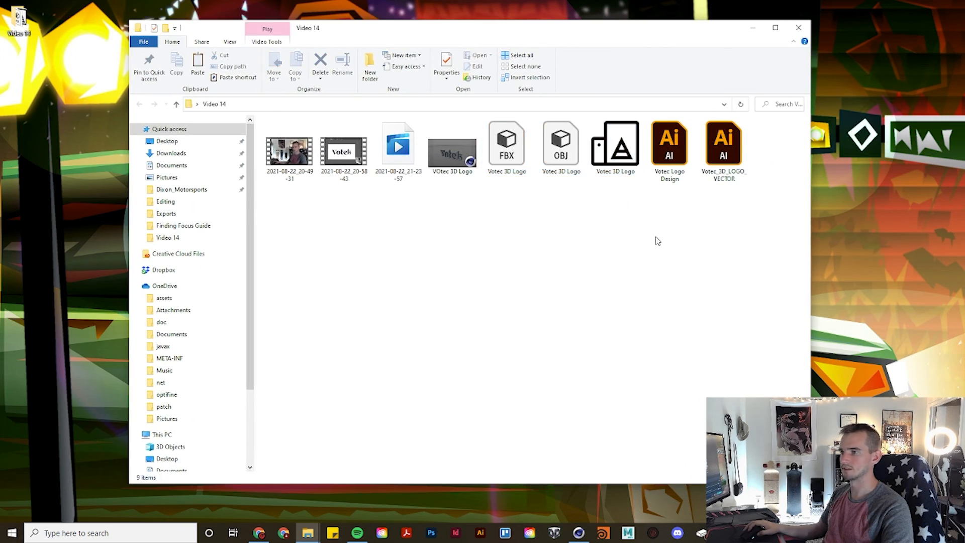